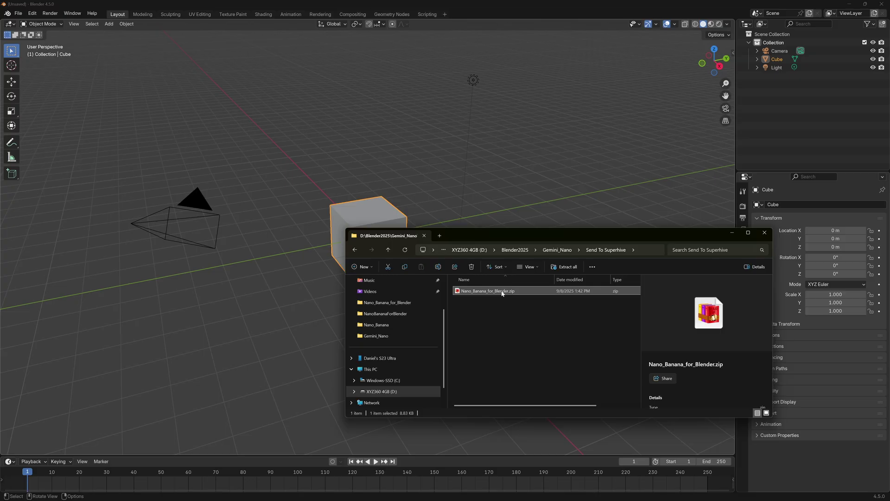
Drop Nano_Banana_for_Blender.zip into the viewport and install it with Enable Add-on checked.
drag(502, 292, 360, 183)
drag(289, 132, 288, 130)
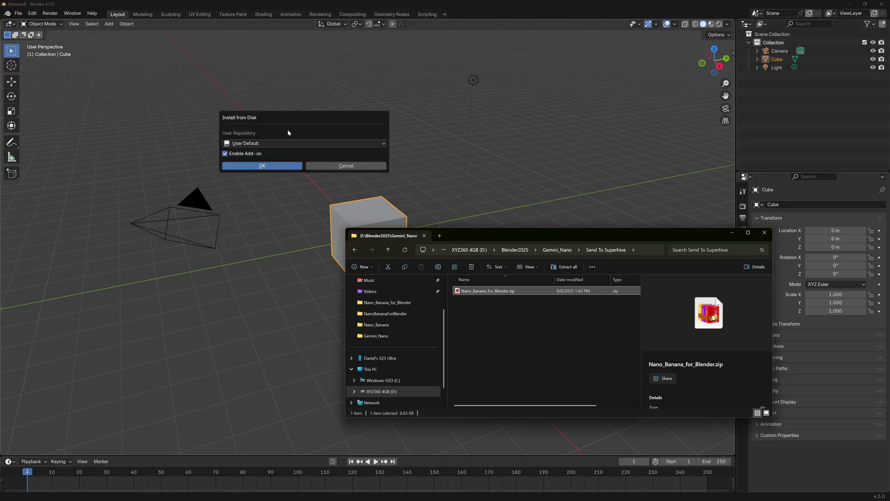
click(265, 166)
In Preferences > Add-ons, find Gemini Nano Banana for Blender and install its dependencies.
click(32, 13)
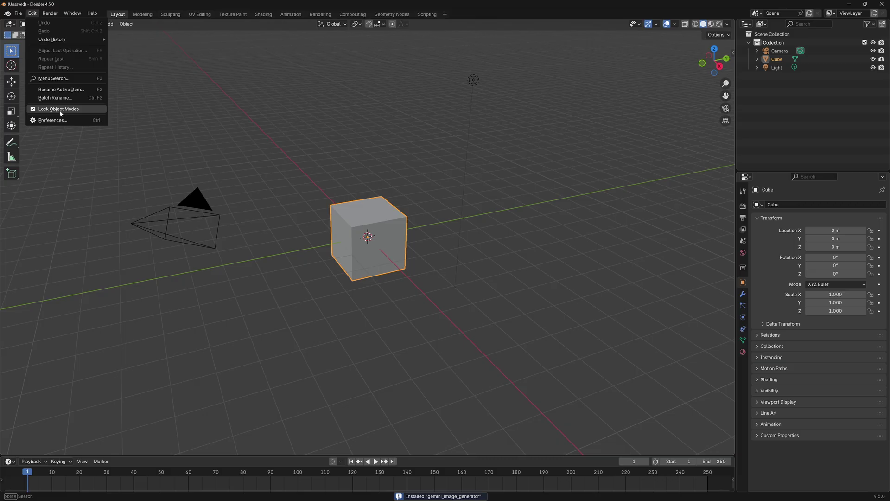
click(60, 121)
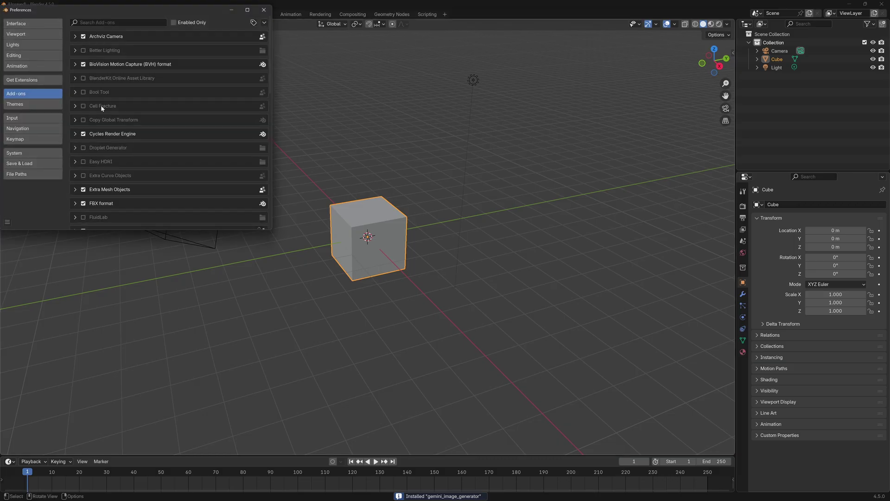
click(139, 23)
text(gem)
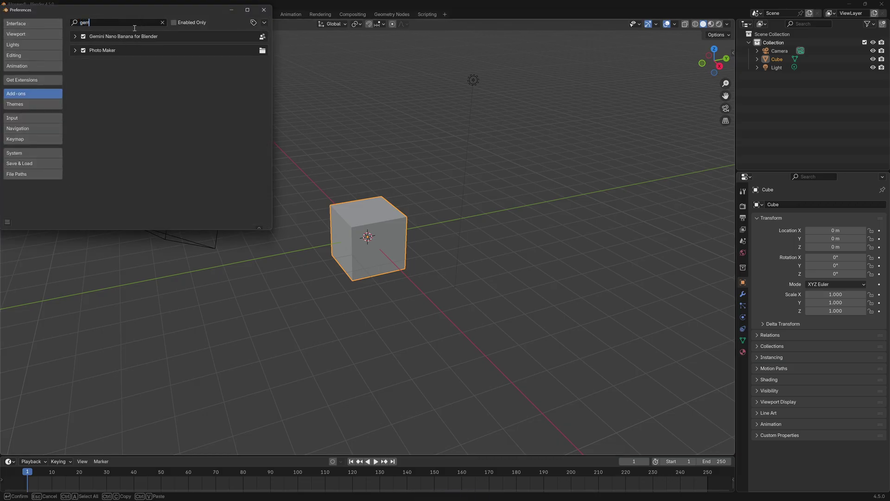
click(74, 36)
drag(130, 12, 280, 111)
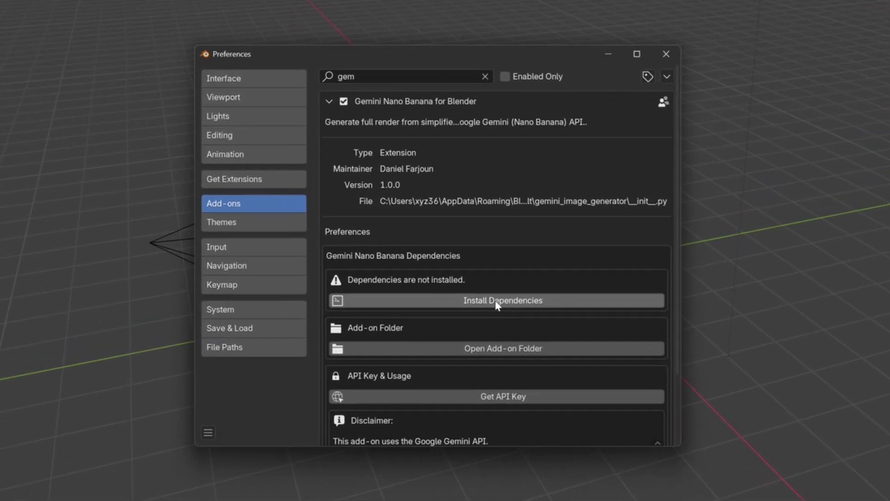
click(327, 256)
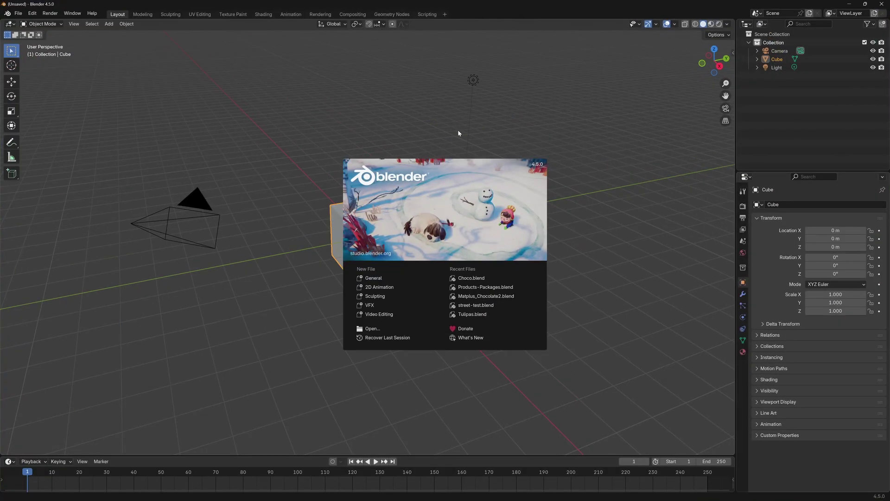
Open Choco.blend in Rendered shading with viewport overlays turned on.
click(471, 278)
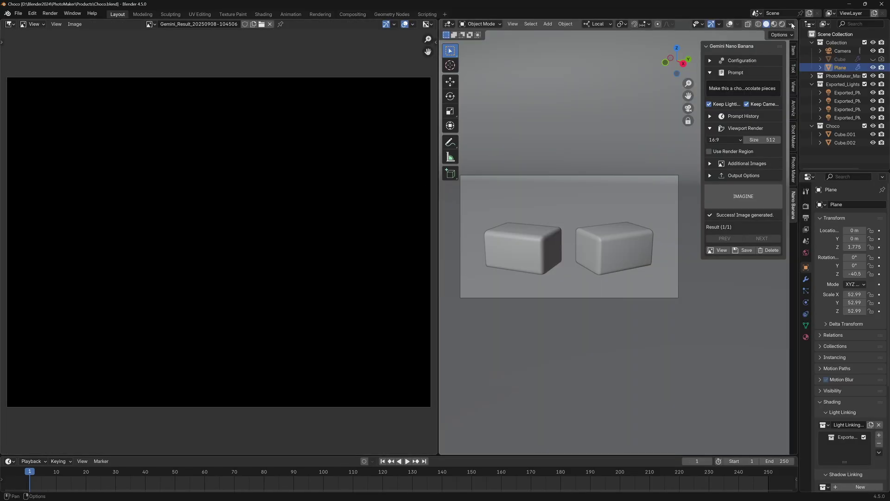
click(782, 23)
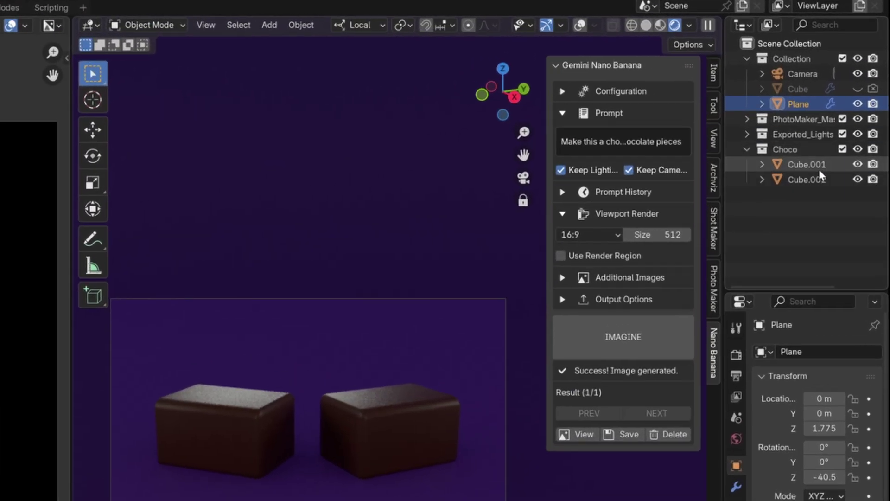
click(820, 167)
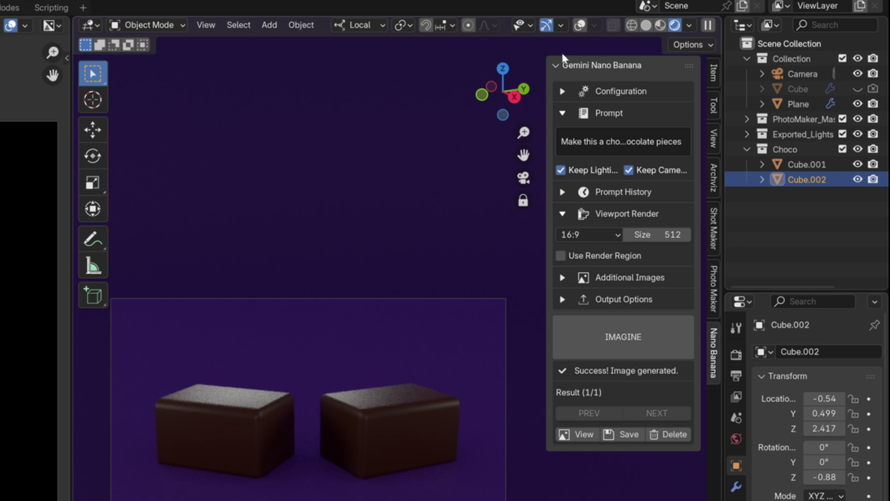
click(579, 26)
Select the chocolate pieces, widen the 3D viewport, then deselect everything.
click(231, 411)
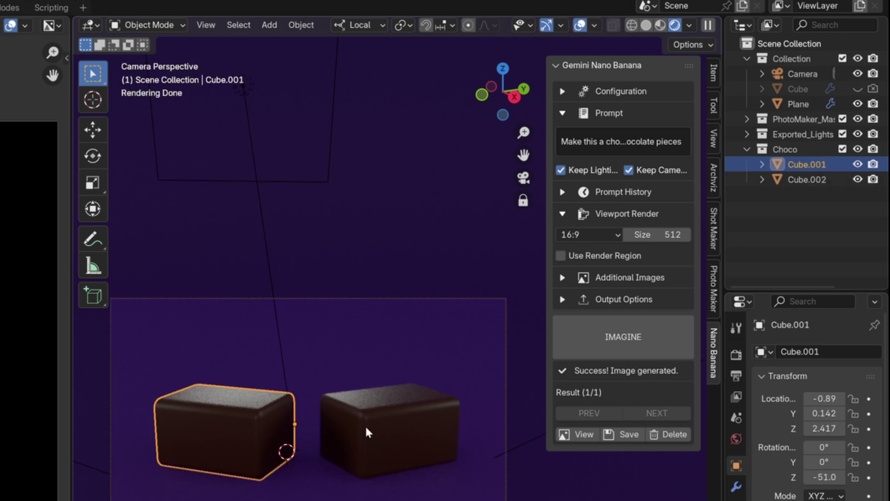
click(390, 415)
click(243, 412)
click(412, 419)
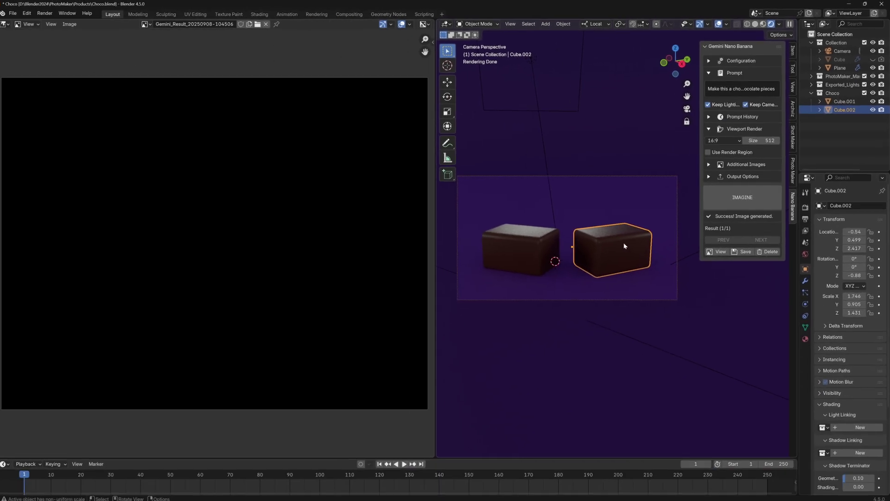
click(548, 234)
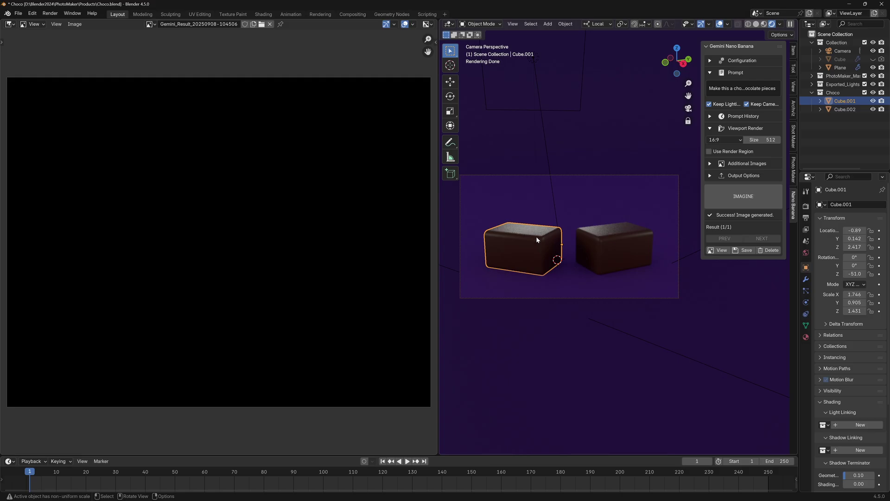
drag(439, 237, 301, 237)
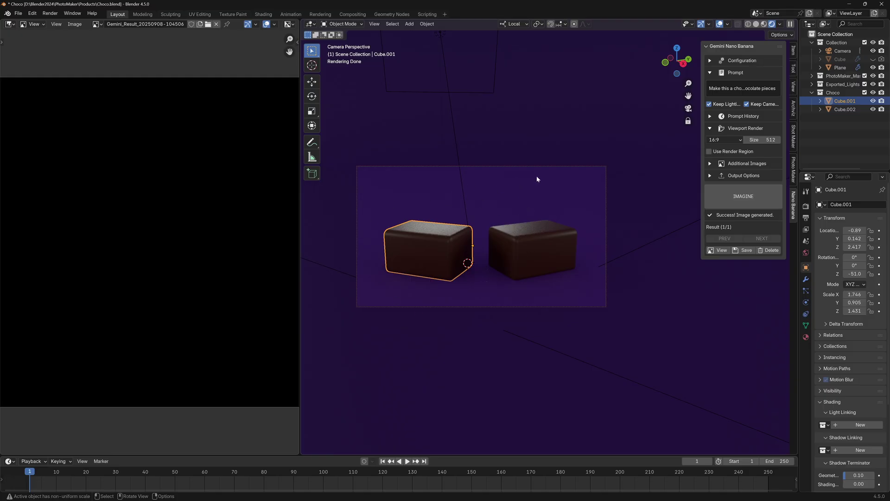
click(855, 133)
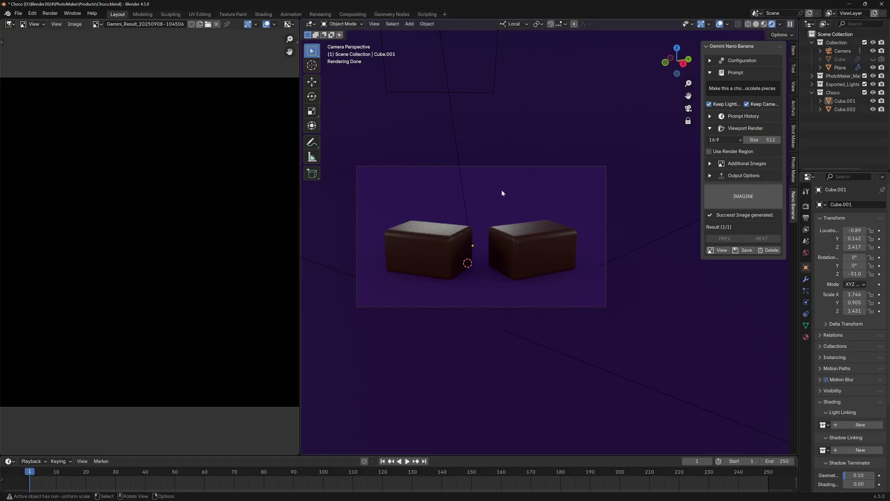
Add a point light and raise it along Z above the chocolate pieces.
key(shift+a)
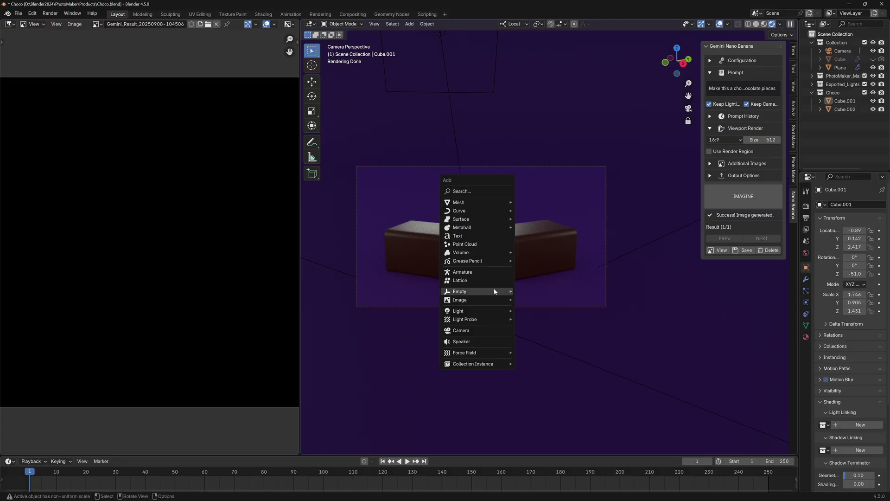
mouse_move(477, 311)
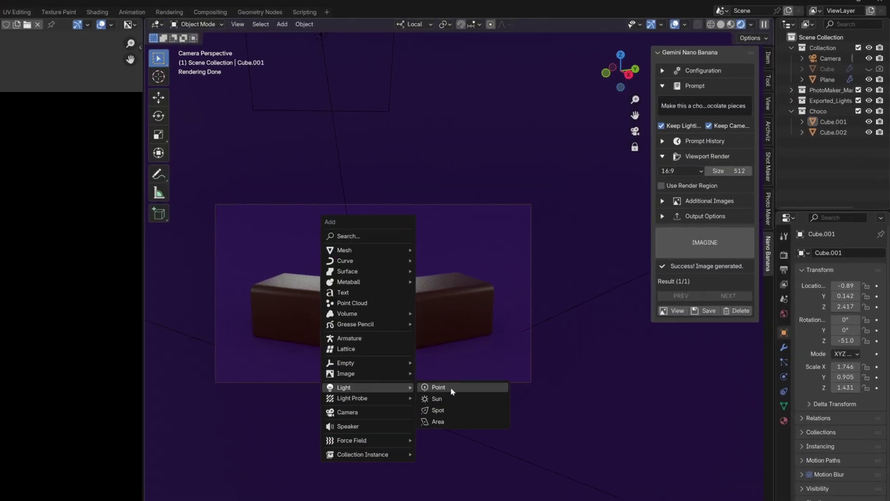
click(539, 310)
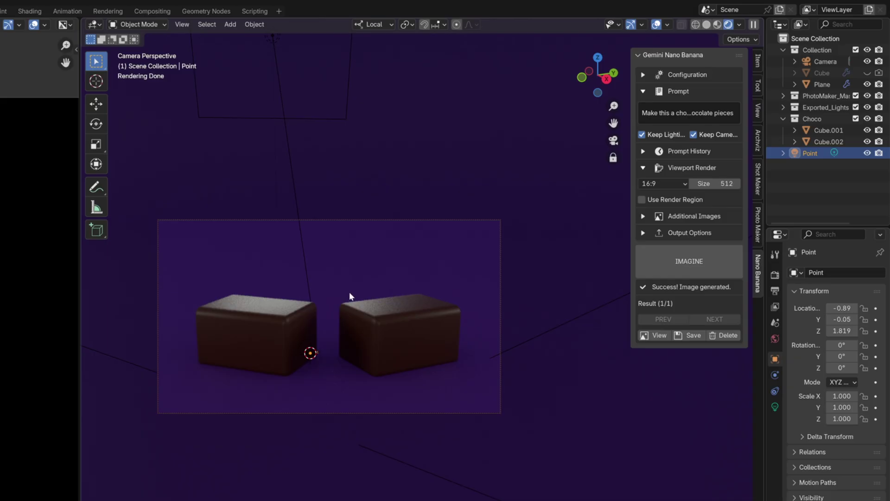
key(g)
key(z)
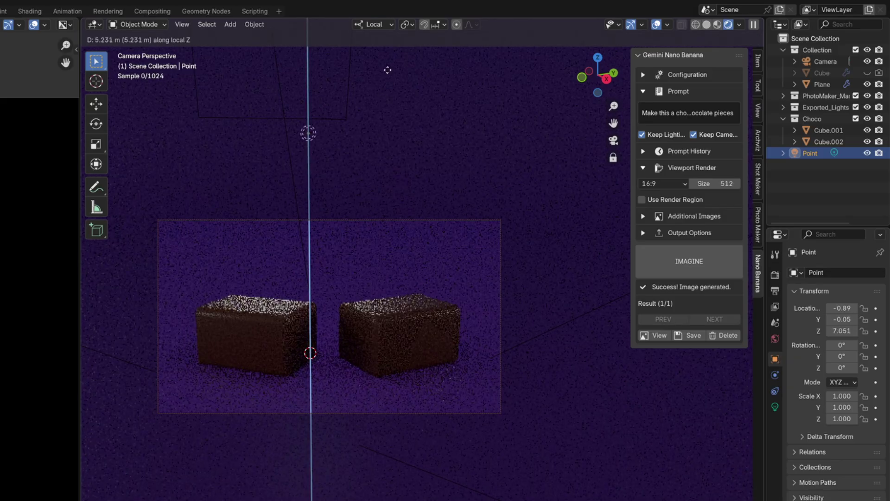
click(391, 30)
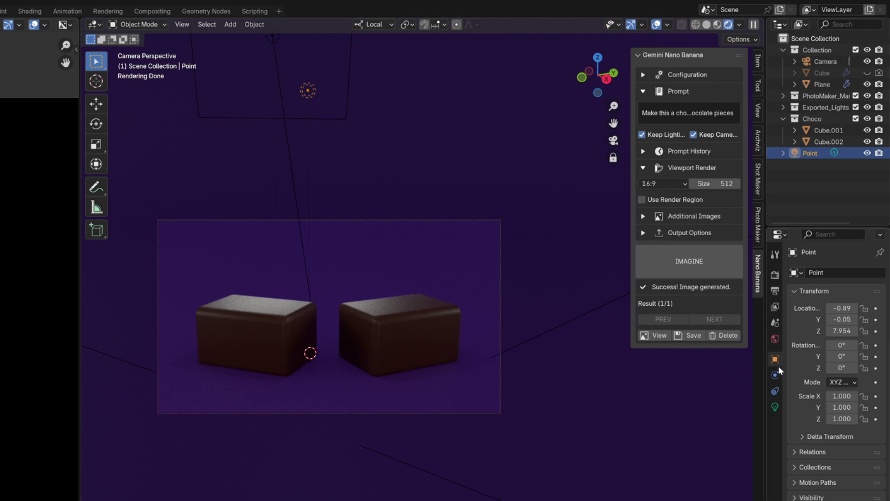
Set the light's exposure to 5 and radius to 2.68 m, and show Nano Banana's API key setting.
click(775, 406)
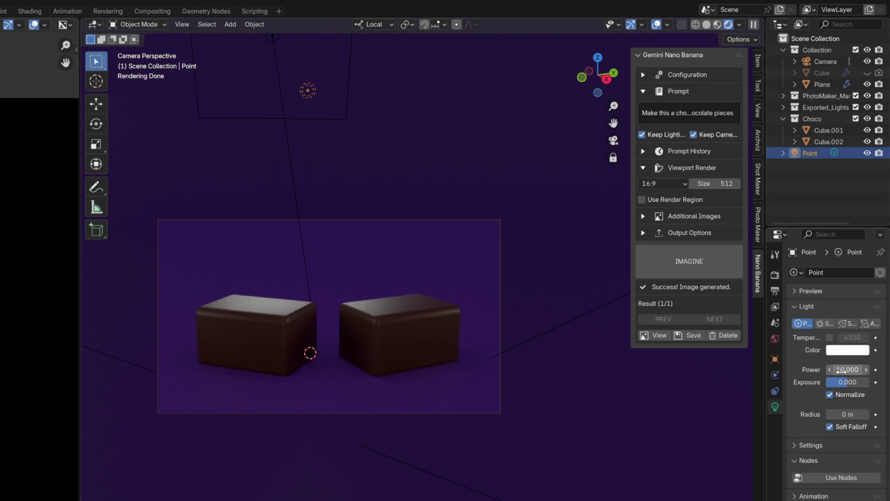
drag(847, 382, 863, 382)
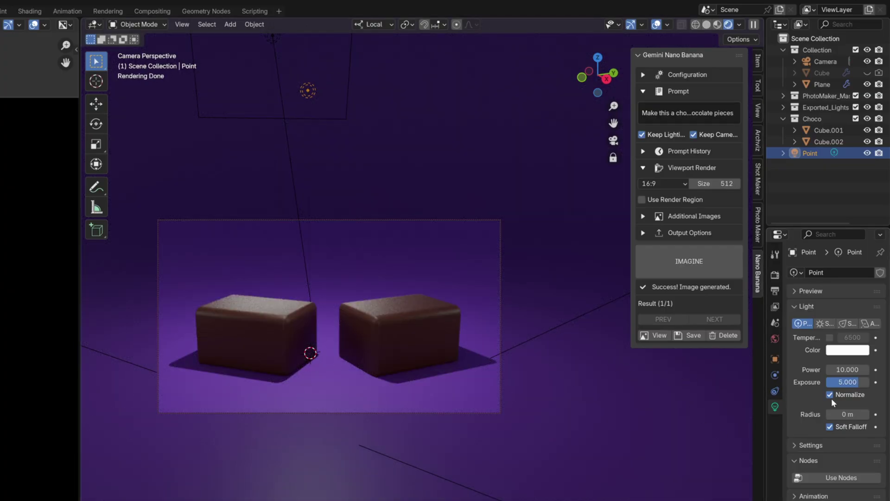
drag(843, 414, 884, 414)
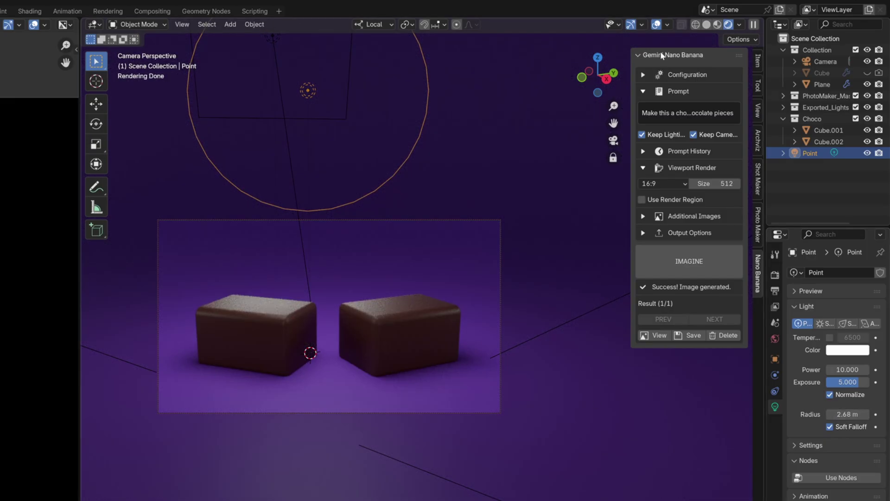
ctrl+click(646, 74)
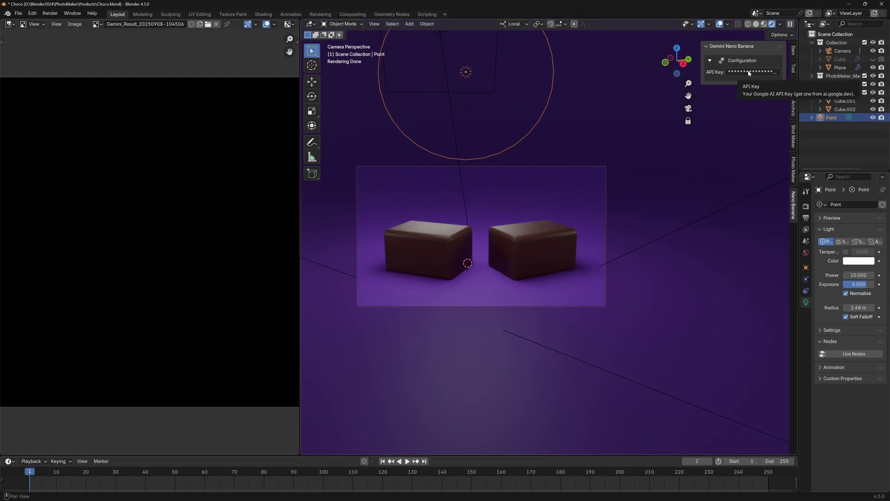
Open the Gemini Nano Banana add-on's details in Preferences > Add-ons.
click(32, 13)
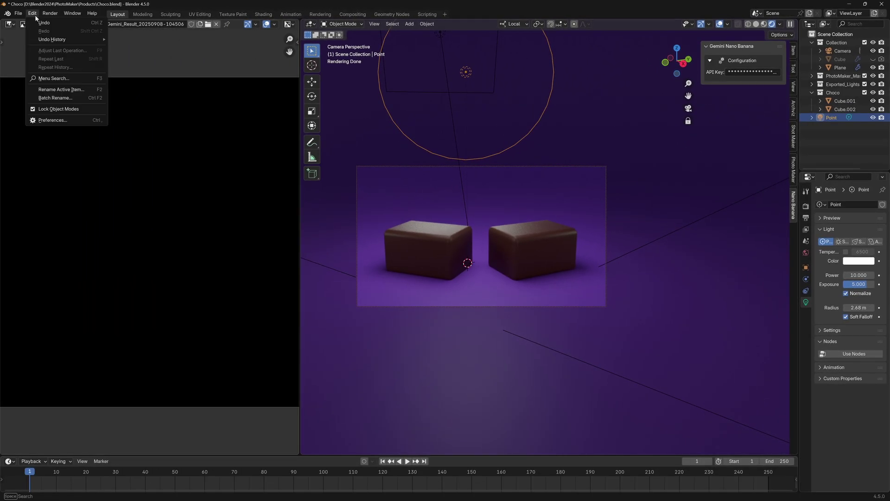
click(50, 120)
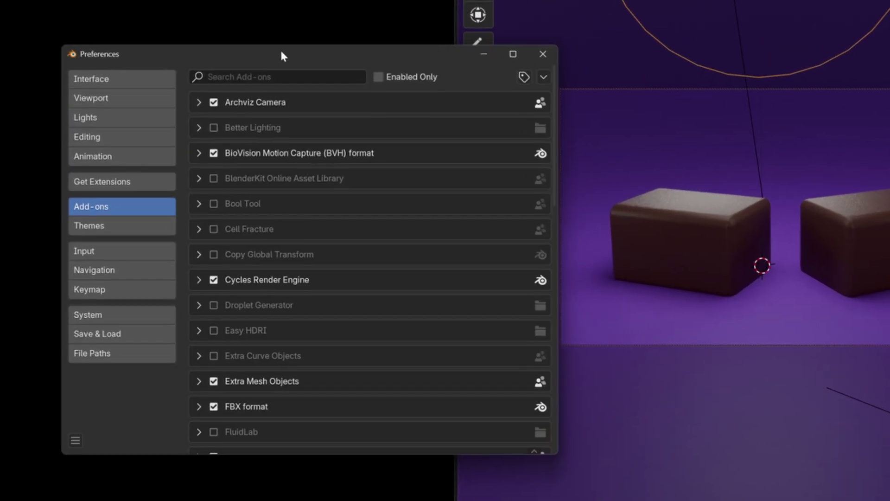
click(235, 74)
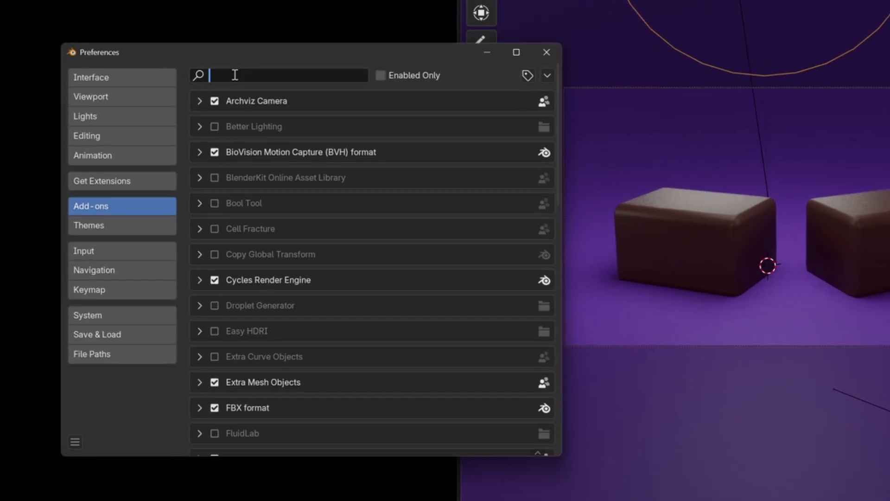
text(gem)
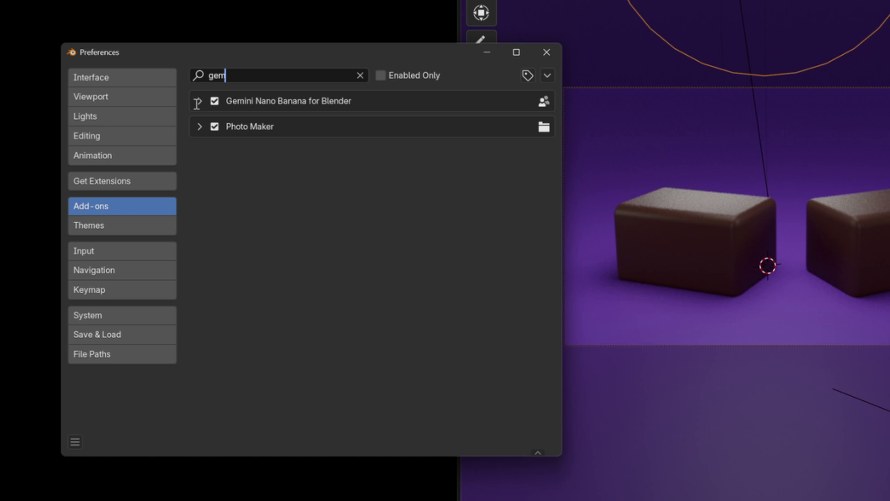
click(199, 100)
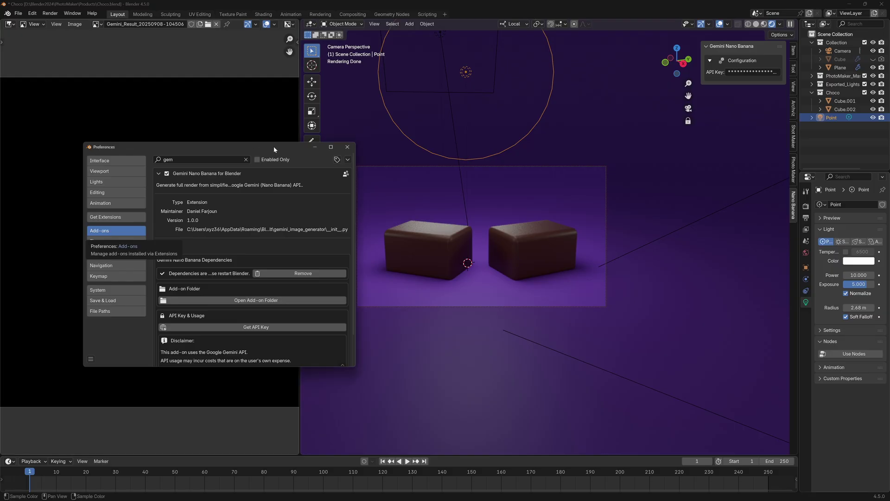
drag(273, 147, 284, 147)
scroll(258, 326, down, 2)
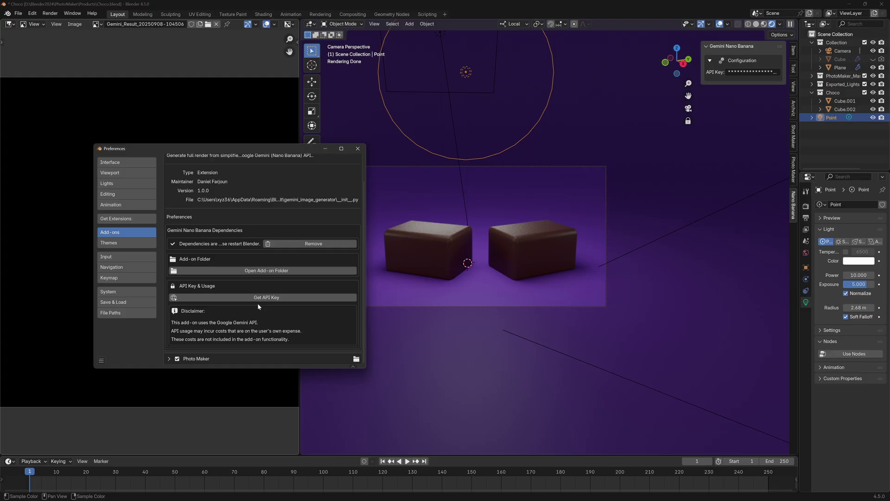
Close Preferences and collapse Nano Banana's Configuration subpanel to show the prompt options.
drag(259, 154, 208, 157)
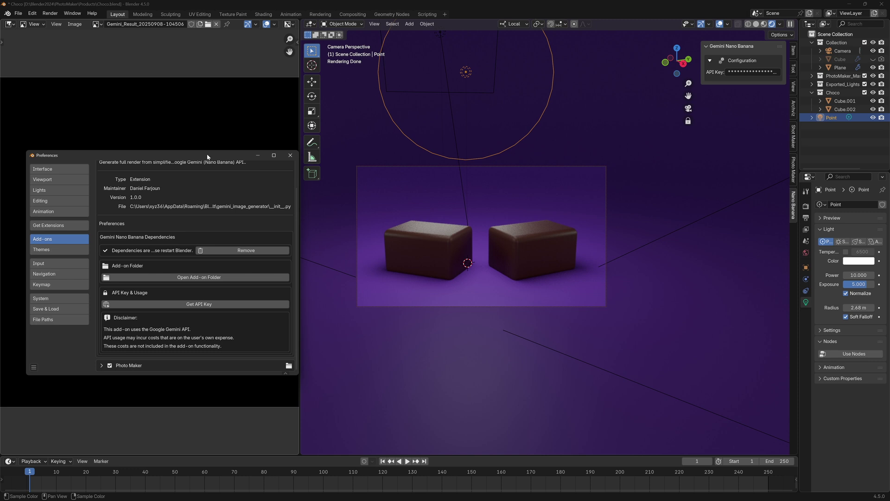
click(290, 155)
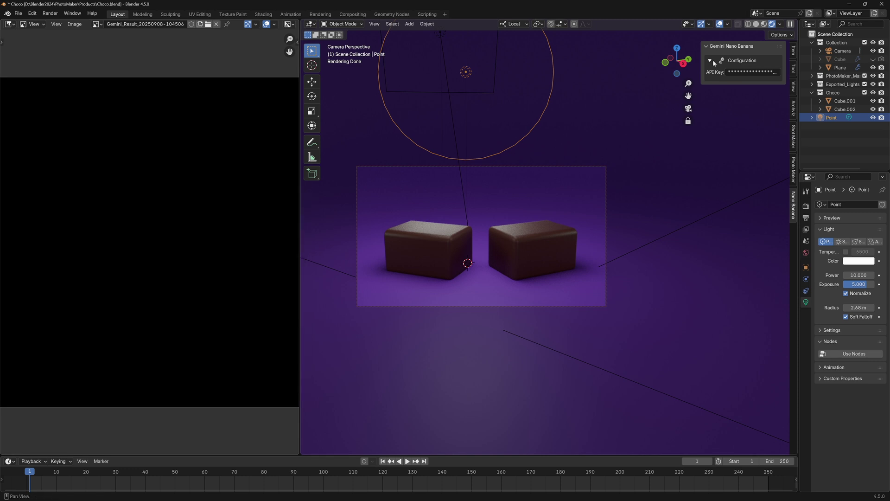
click(710, 60)
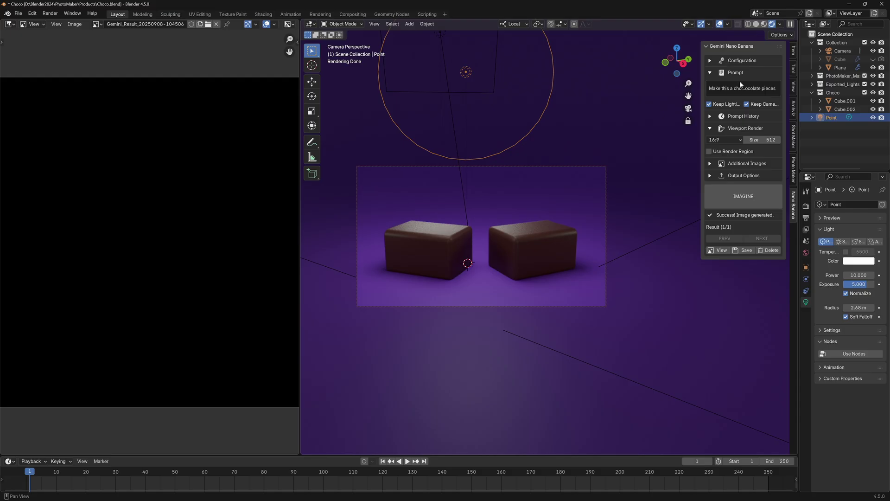
click(733, 62)
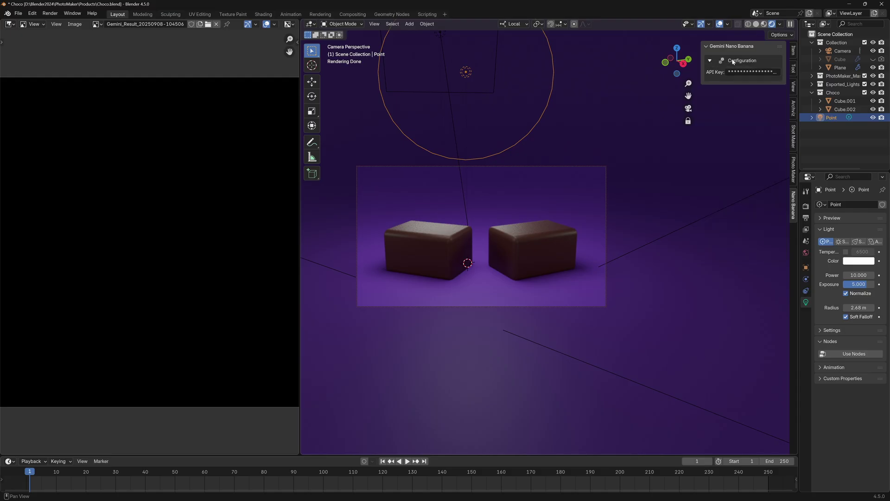
click(742, 62)
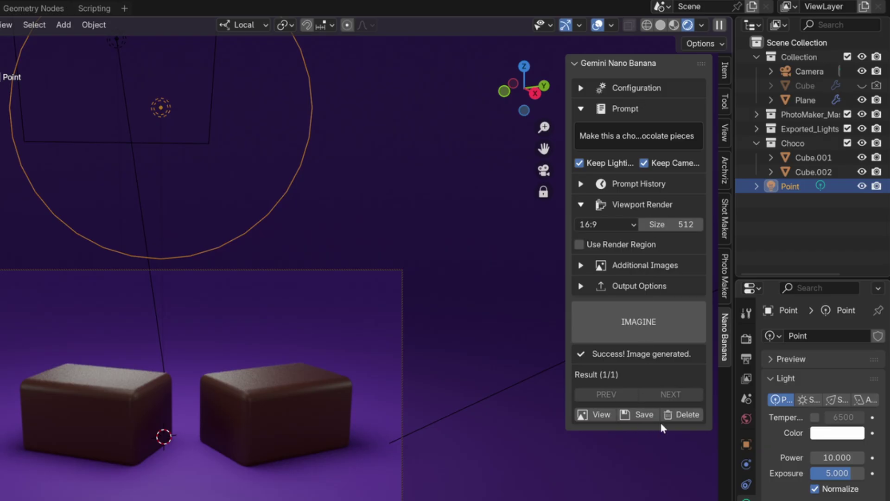
Read through and highlight parts of the chocolate bar prompt in the Prompt field.
click(644, 138)
key(ctrl+v)
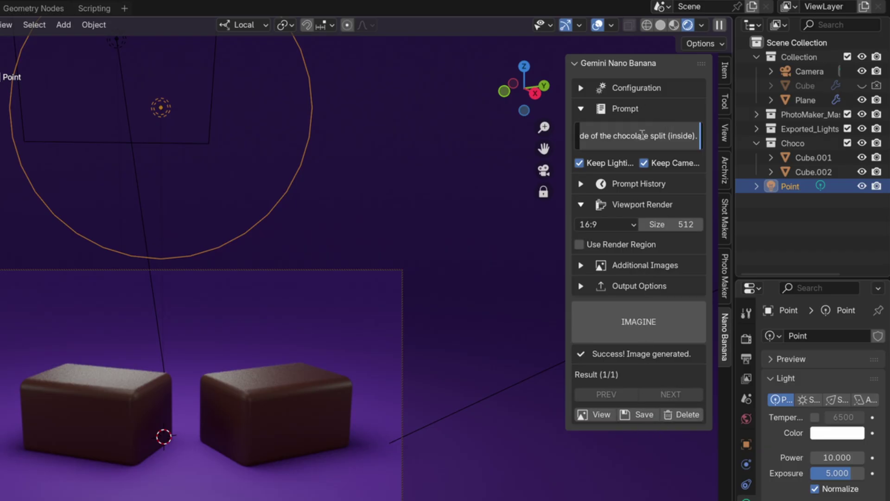
key(Return)
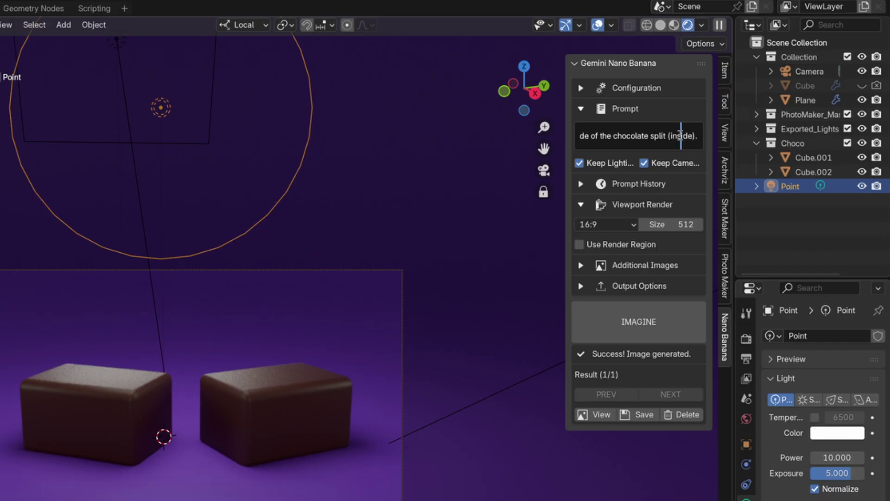
key(Left)
key(Left)
key(Left)
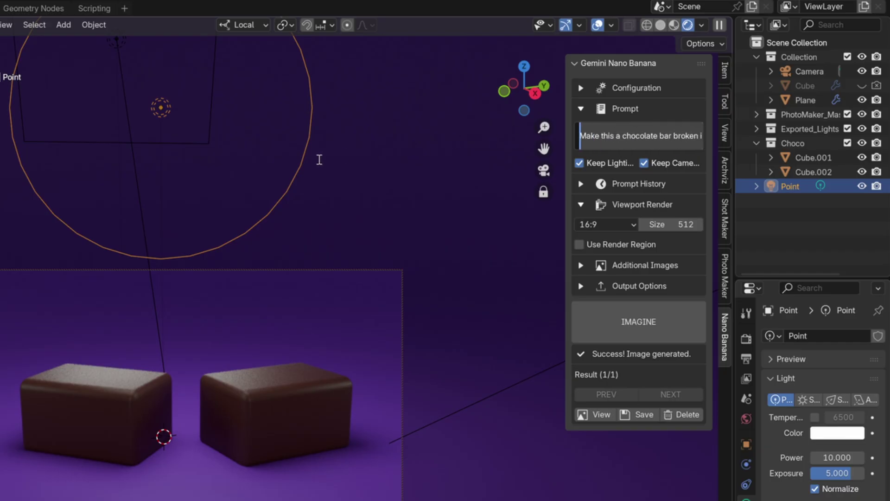
mouse_move(650, 138)
mouse_down()
mouse_move(698, 137)
mouse_move(629, 137)
mouse_move(699, 135)
mouse_up()
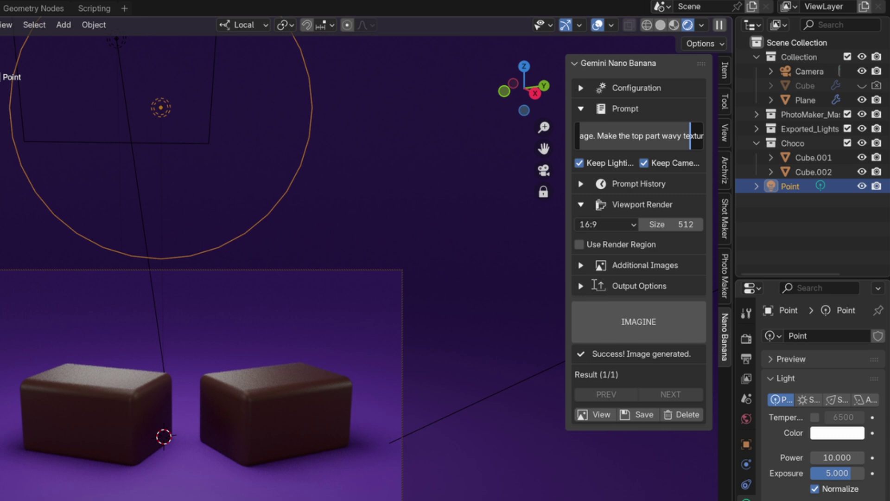
click(581, 265)
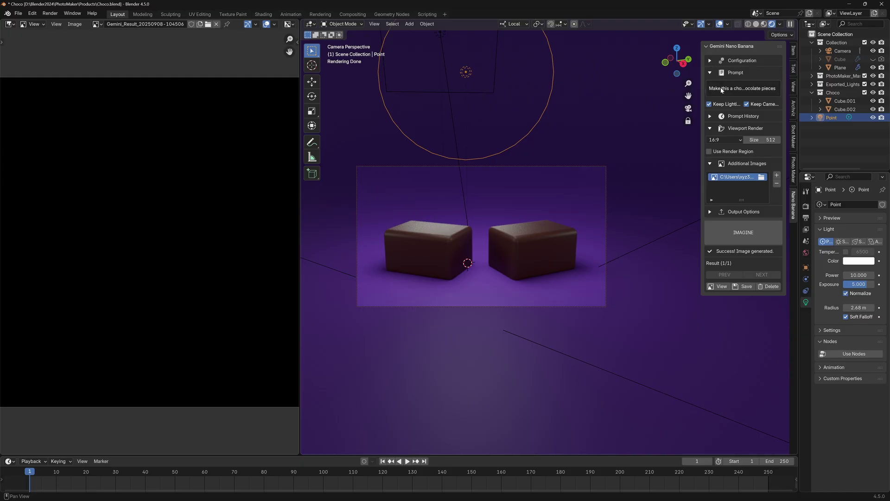
click(714, 116)
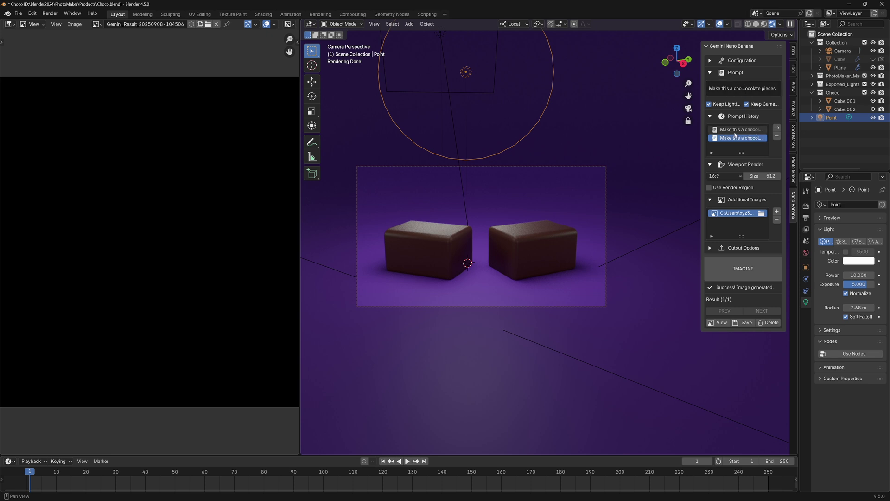
click(737, 120)
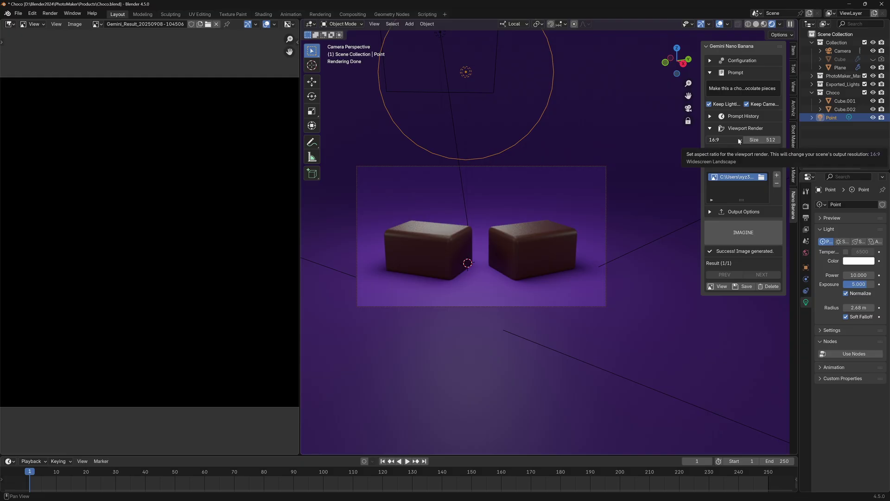
click(738, 139)
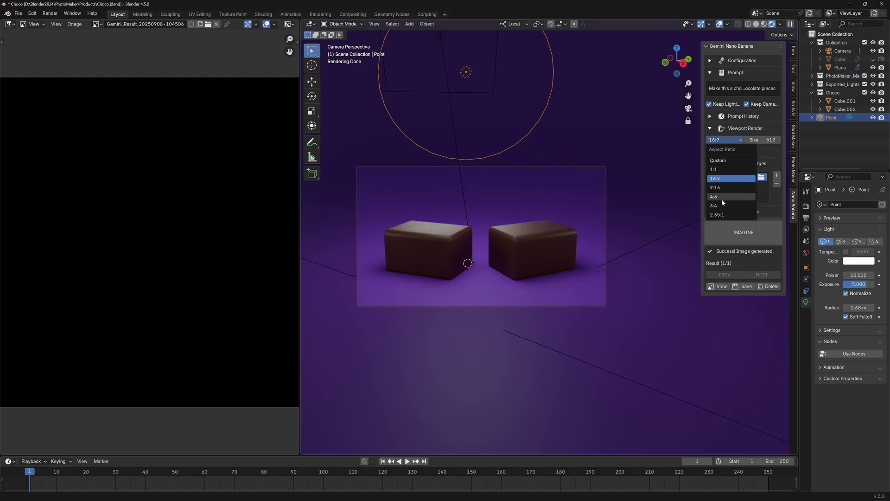
click(724, 216)
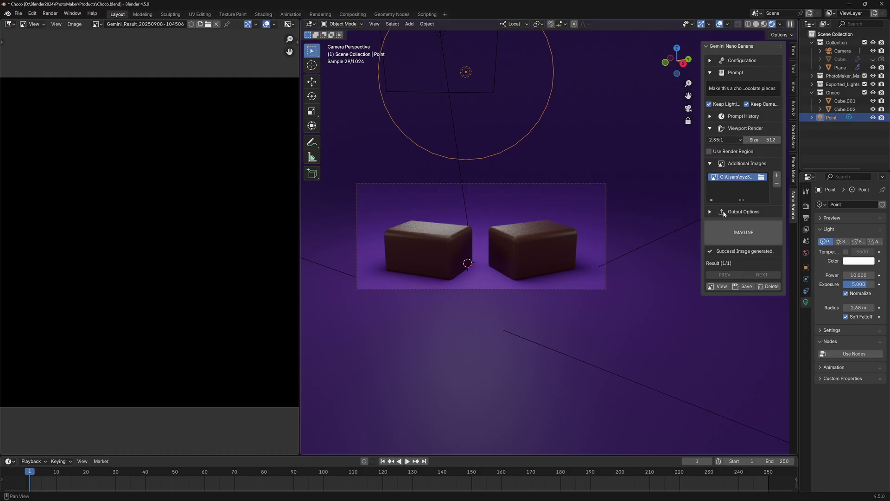
click(724, 140)
click(722, 177)
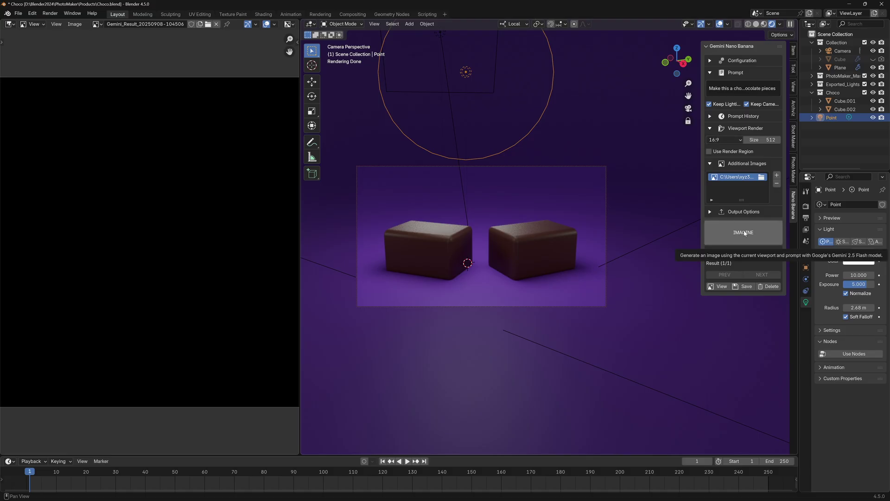
click(745, 233)
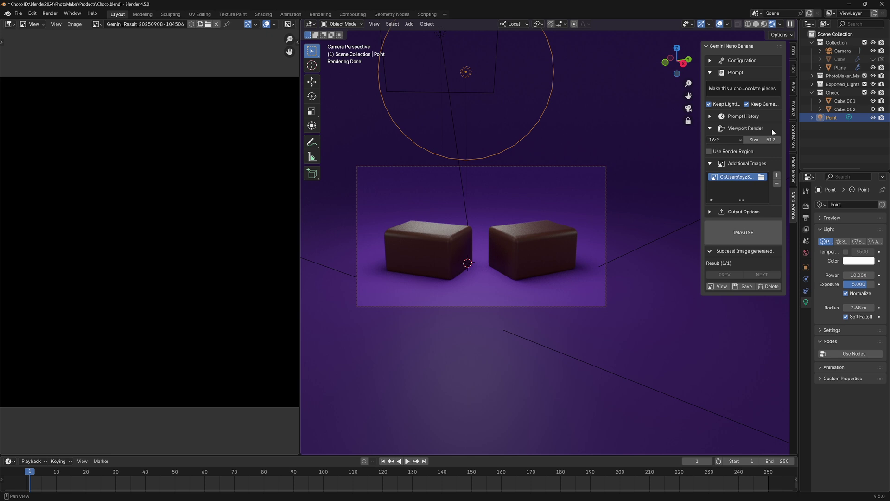
Keep the render size at 512 and generate a caramel-and-coconut chocolate bar render with IMAGINE.
click(769, 139)
key(Return)
ctrl+scroll(771, 139, up, 1)
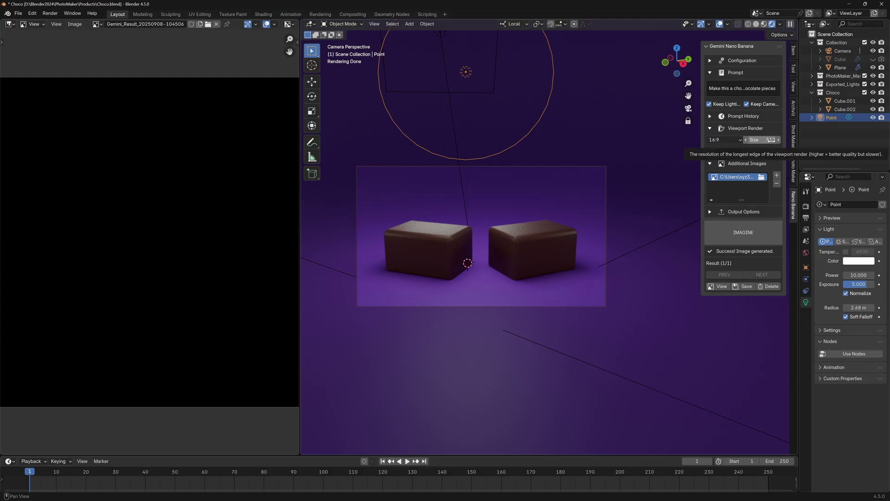
ctrl+scroll(771, 140, up, 1)
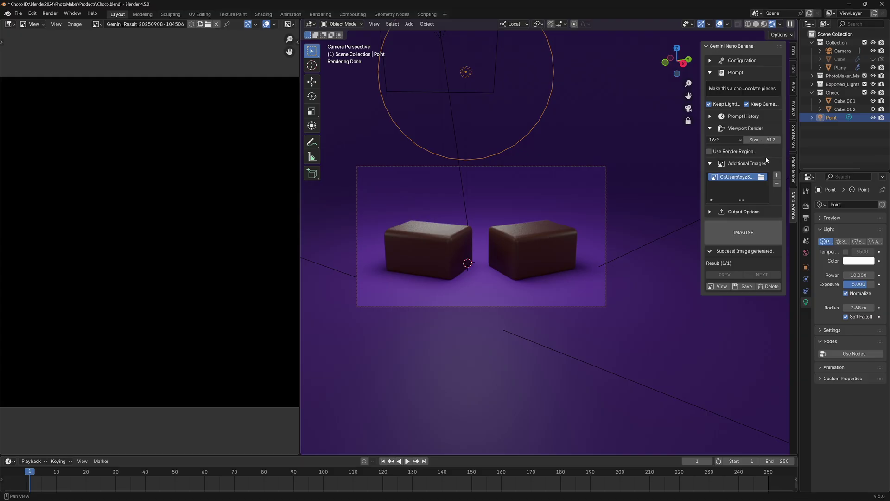
click(748, 236)
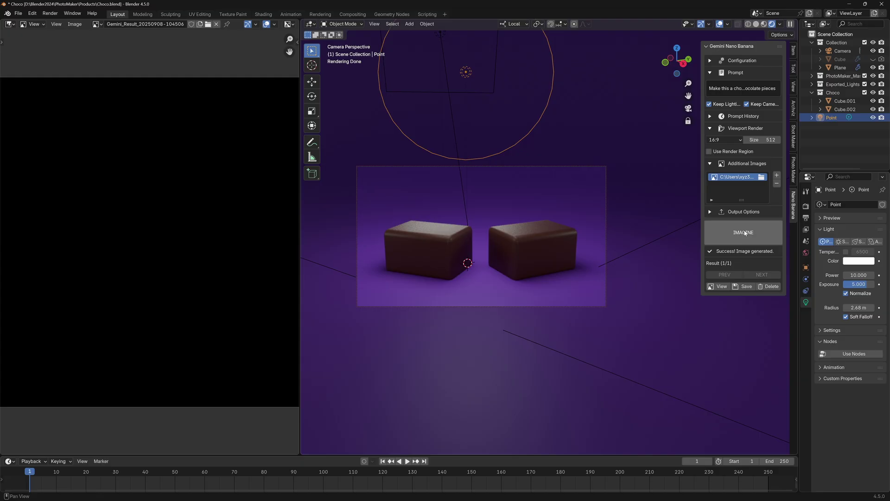
click(746, 233)
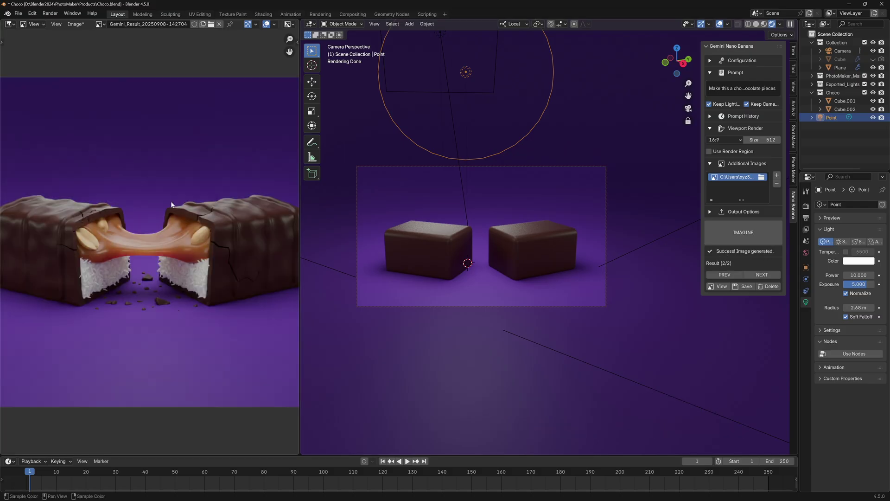
Enlarge the image area and save the caramel-and-coconut chocolate bar image as a PNG.
drag(300, 202, 432, 206)
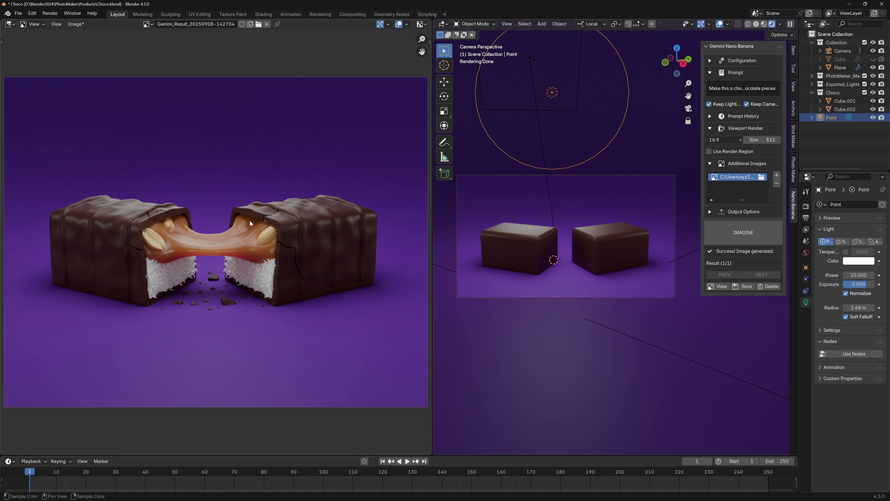
click(747, 286)
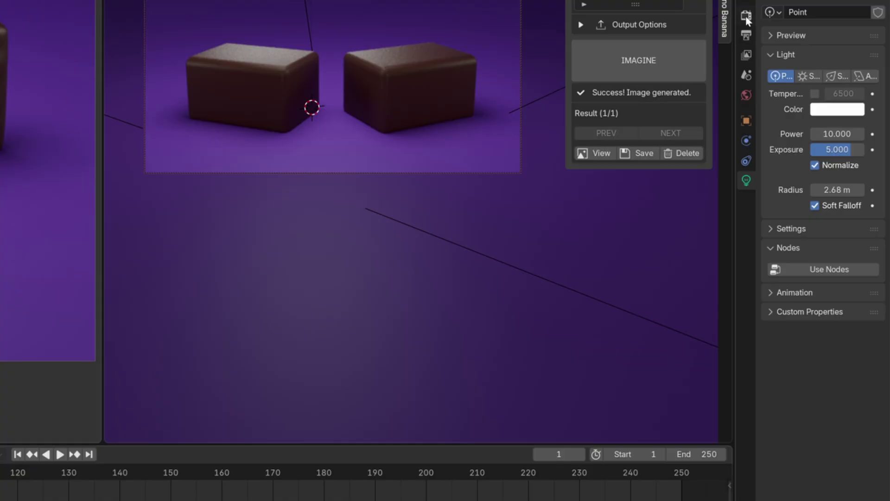
Set the render output path to the Renders folder and save the chocolate bar image there.
click(746, 16)
click(749, 37)
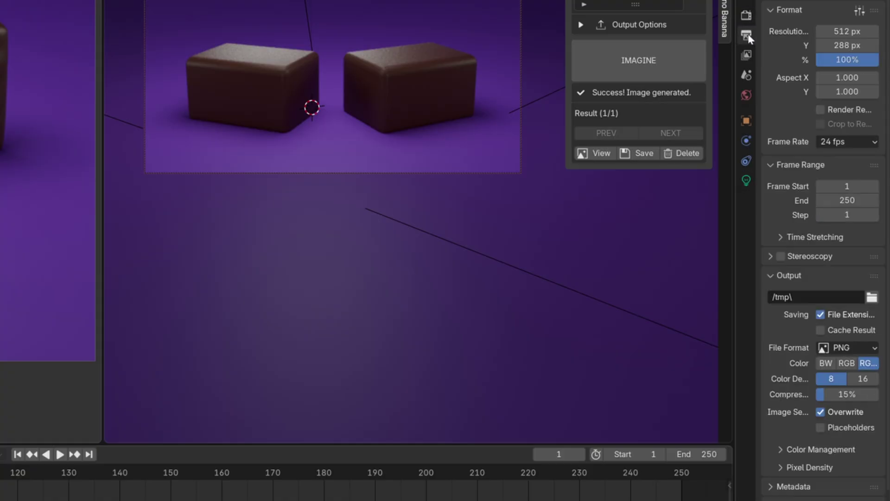
scroll(787, 230, down, 1)
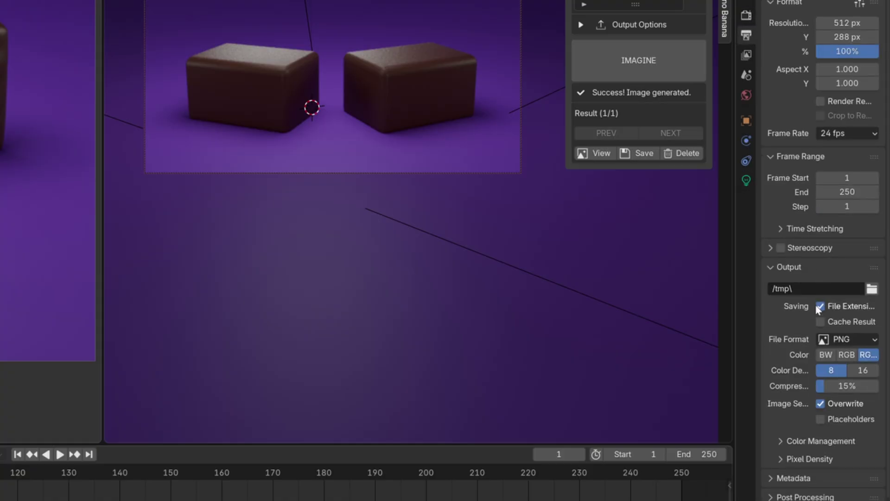
click(639, 154)
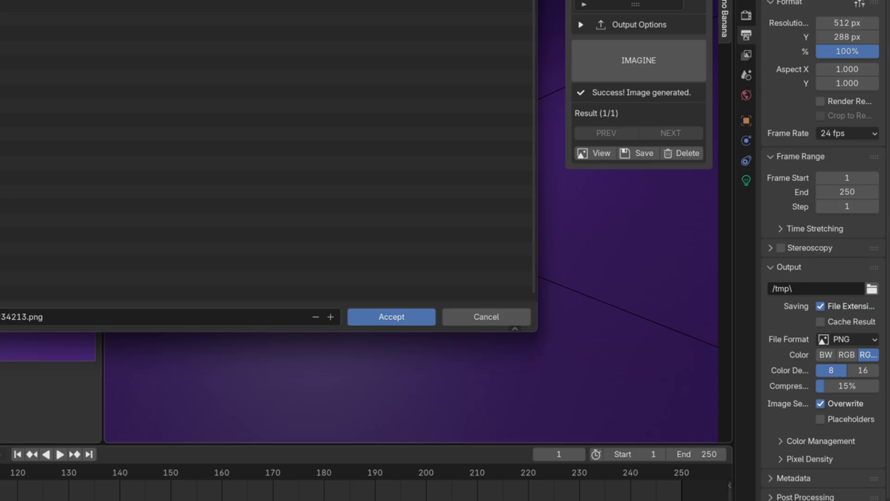
key(Return)
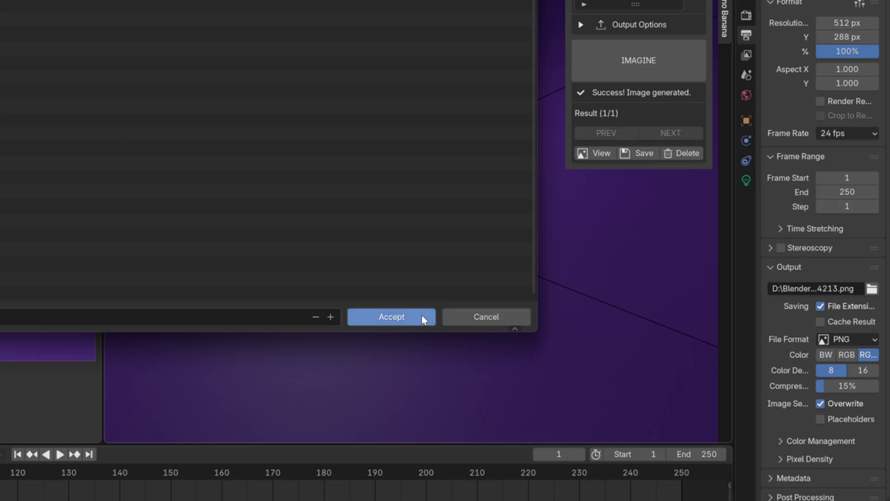
click(422, 318)
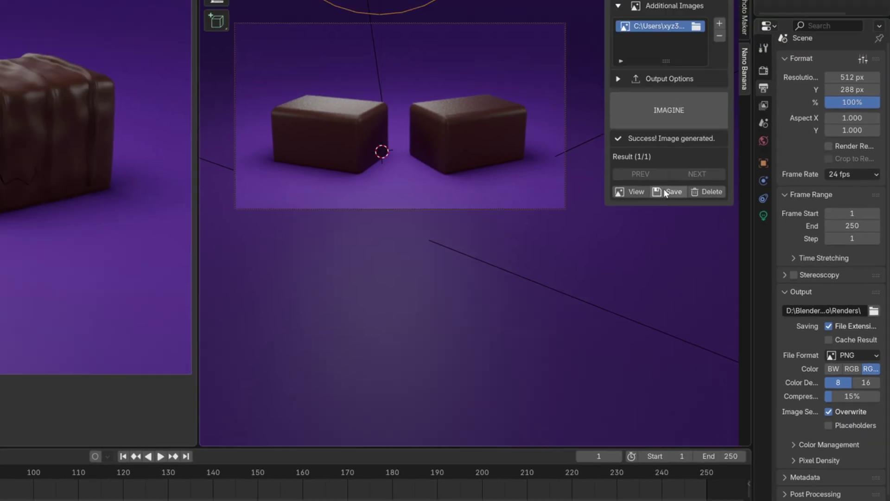
click(666, 193)
text(Make this a)
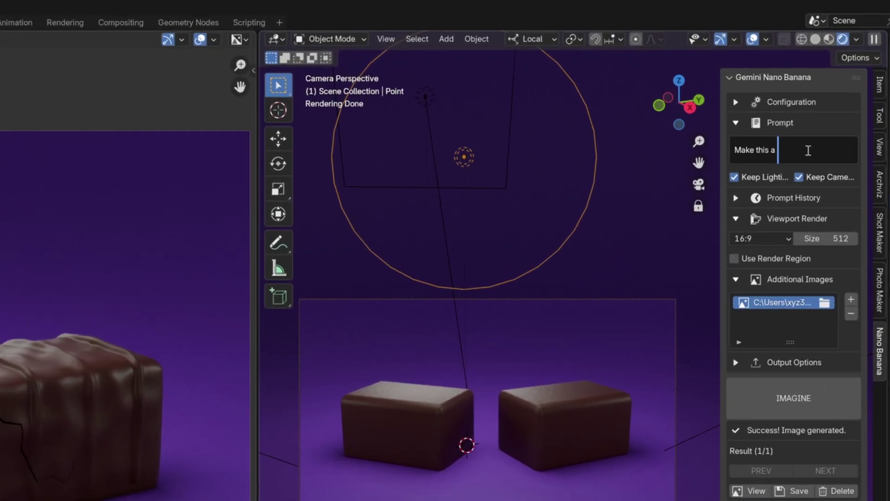
text(brownie)
text( with vanilla icecream a)
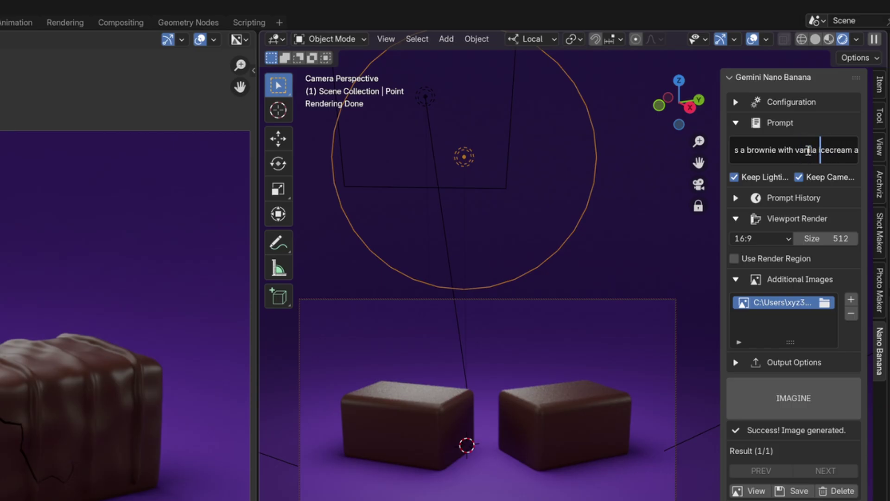
Move the cursor to the end of the Nano Banana prompt text.
key(End)
text(side. Make it a)
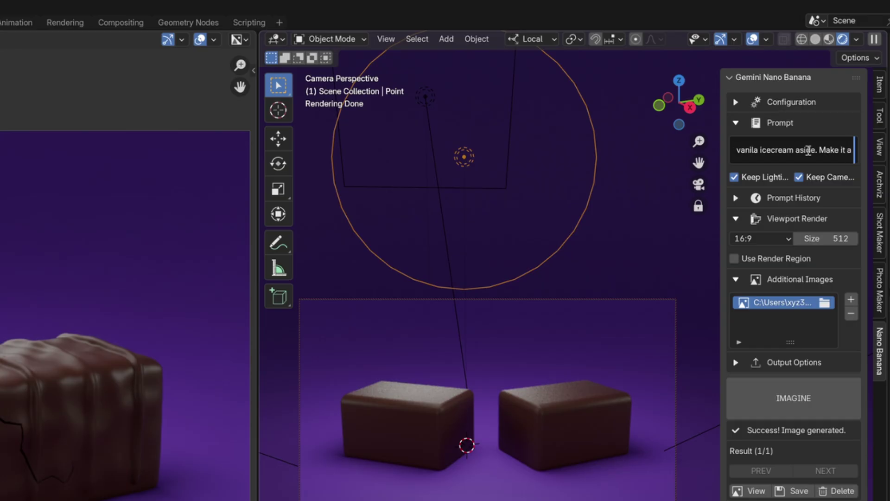
text( mouth-w)
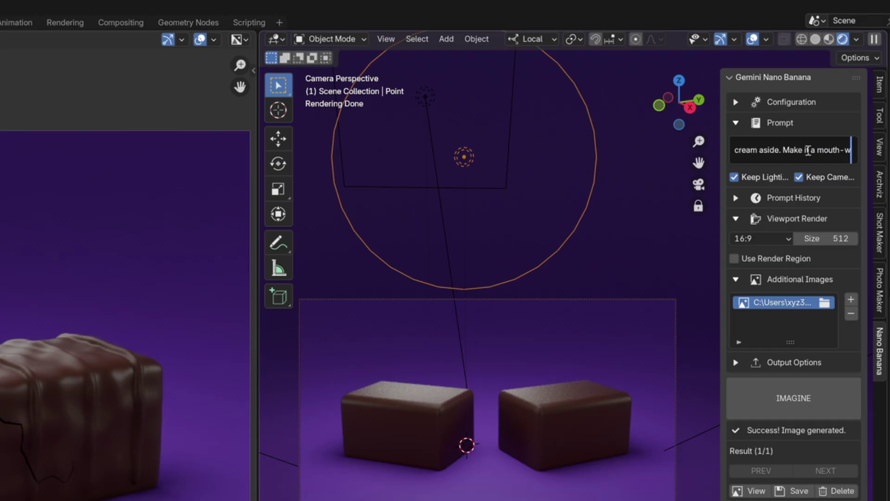
text(atering image for a re)
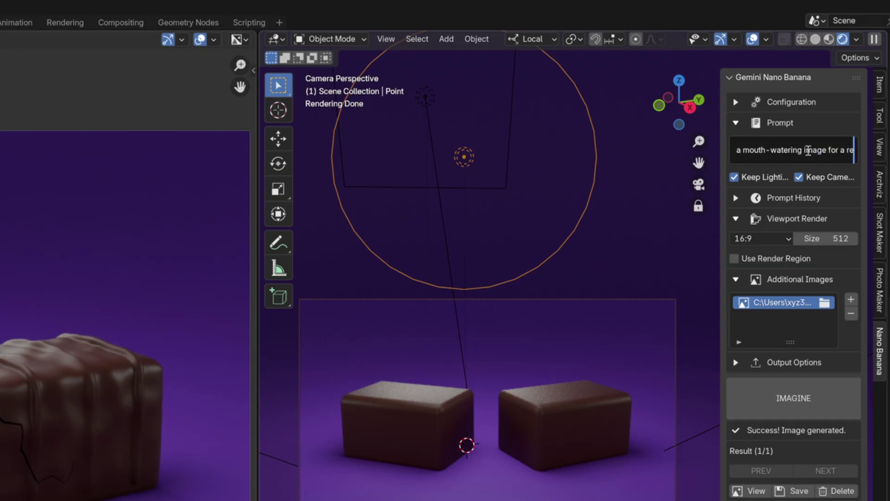
text(staurant menu.)
Check the prompt history, then delete the reference image from Additional Images.
click(766, 198)
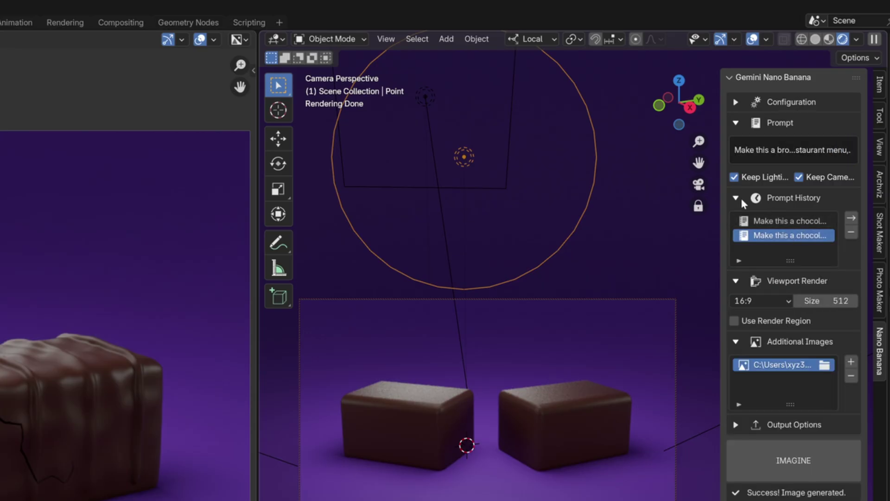
click(737, 198)
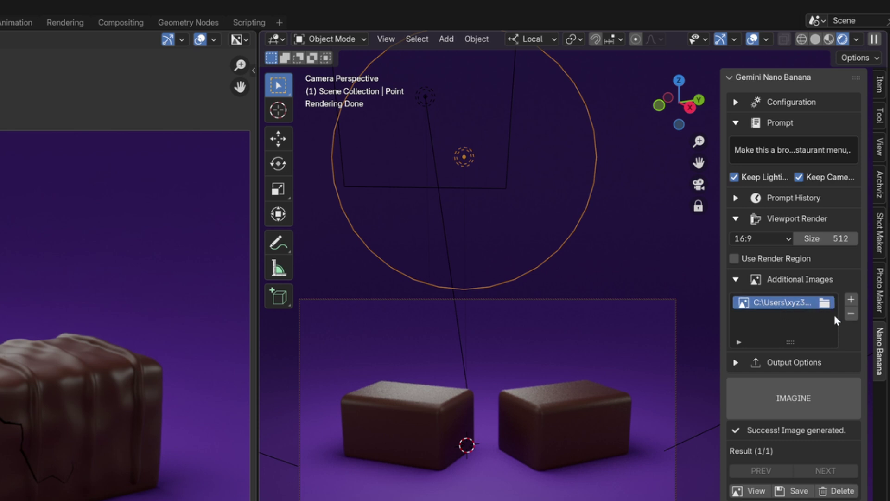
click(850, 315)
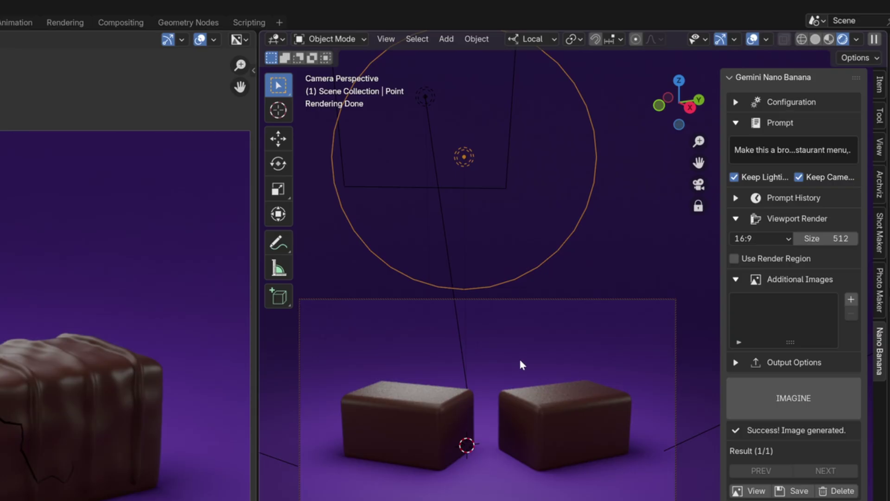
Hide chocolate piece Cube.002, edit the prompt, and slide Cube.001 to the right.
click(565, 406)
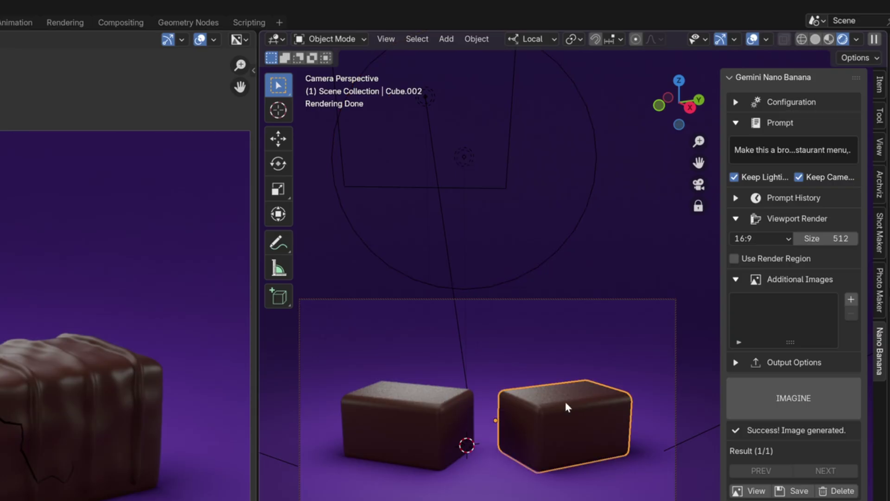
key(h)
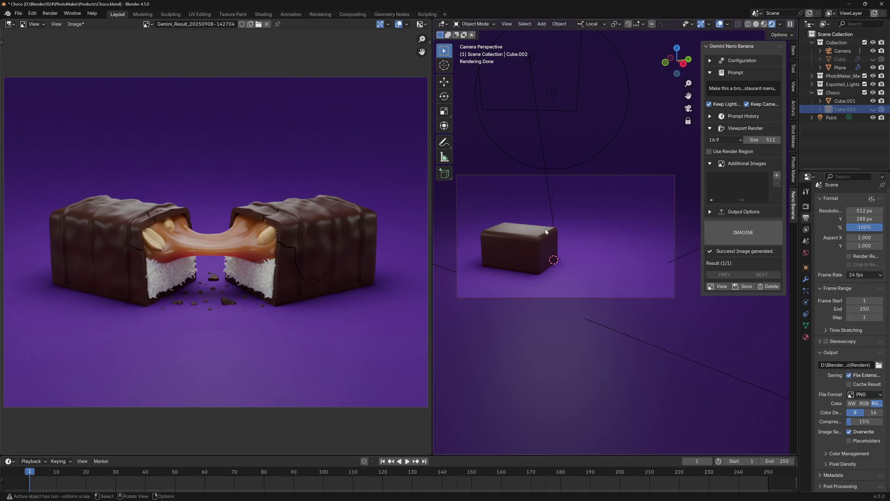
click(743, 88)
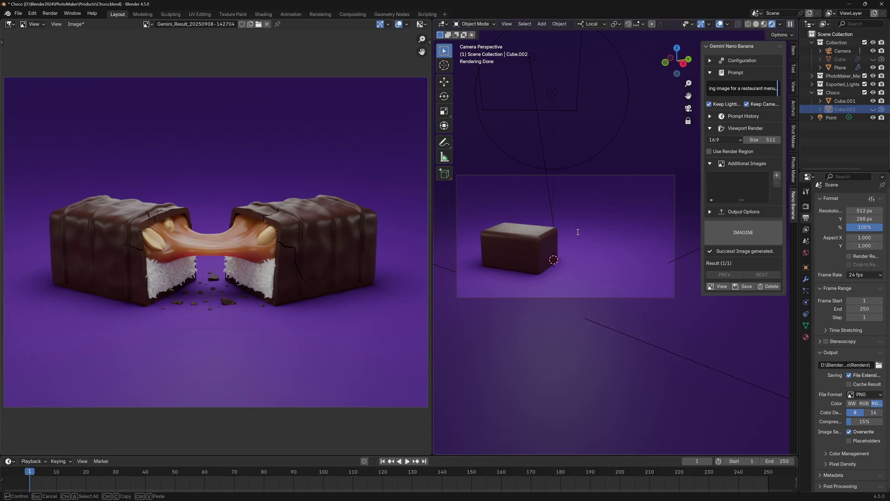
mouse_move(550, 241)
mouse_down()
mouse_move(577, 248)
mouse_move(579, 235)
mouse_up()
key(shift+z)
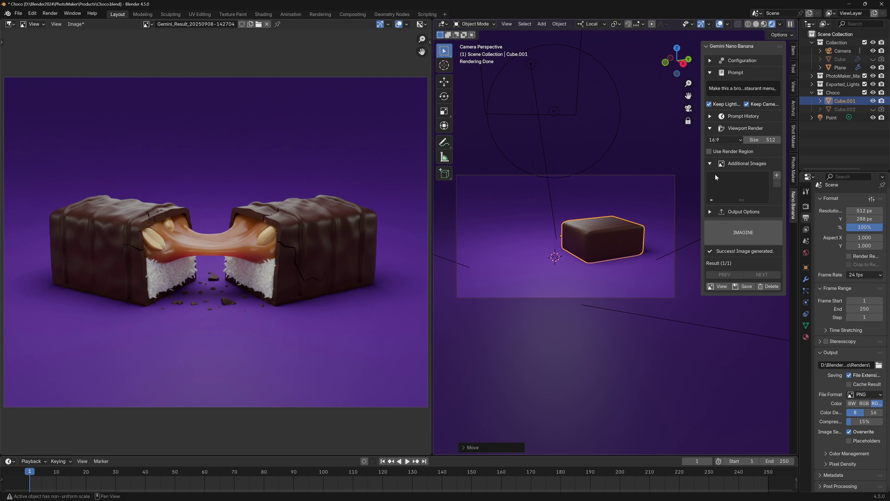
click(748, 234)
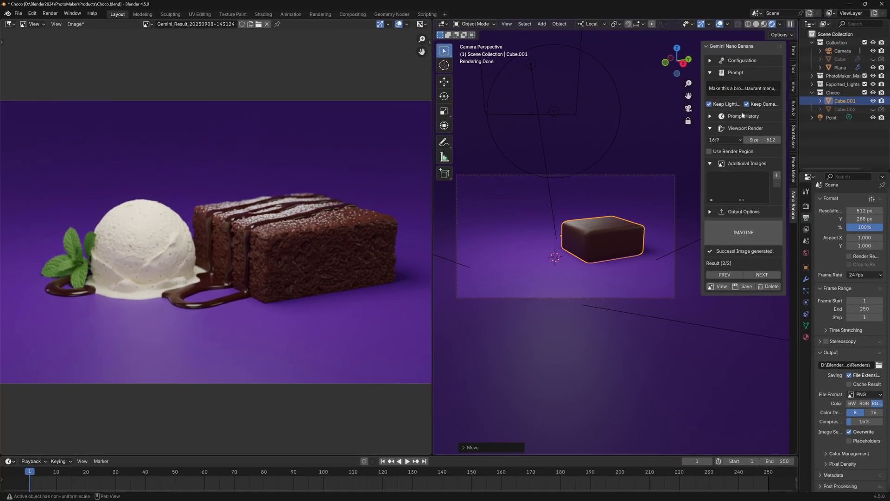
Restore the brownie prompt from the Prompt History list.
click(714, 118)
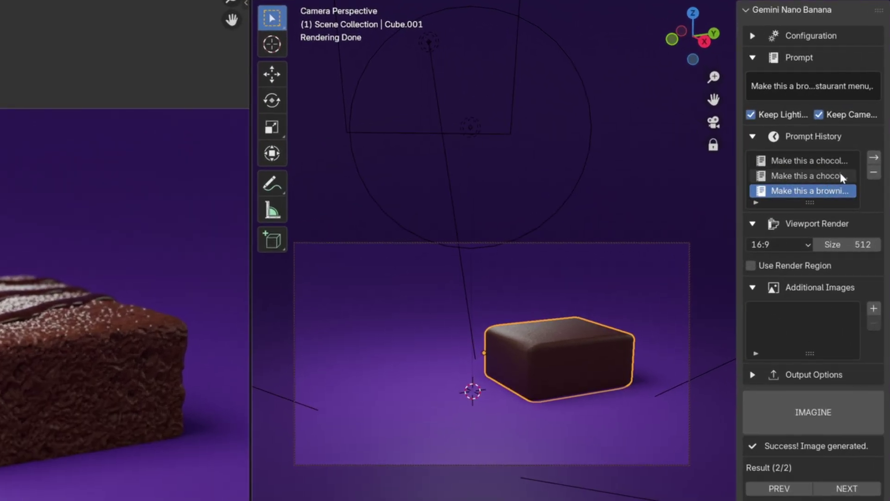
click(809, 176)
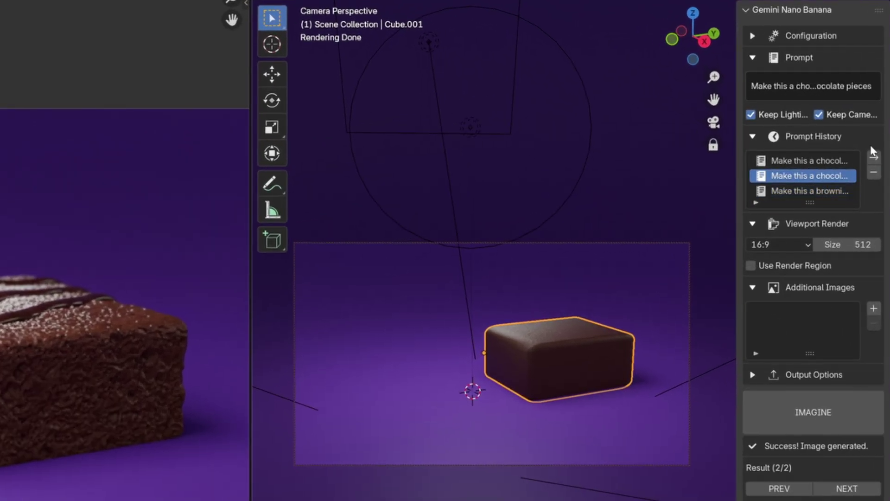
click(809, 191)
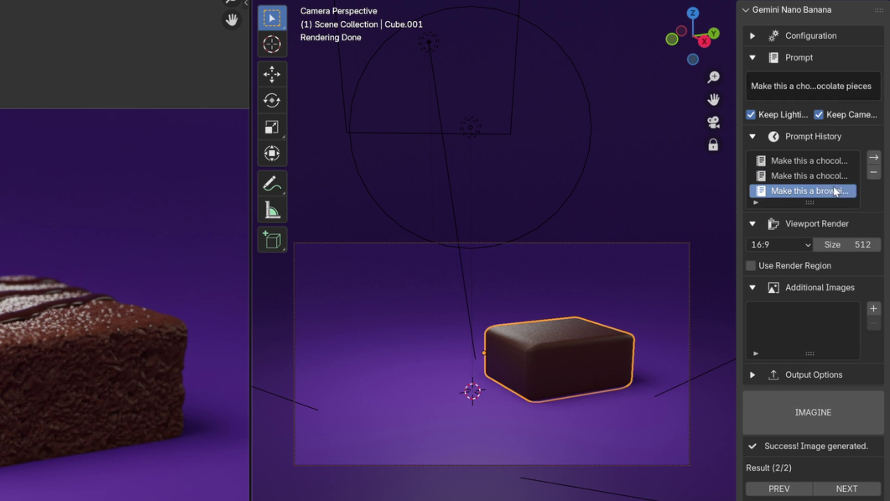
click(878, 158)
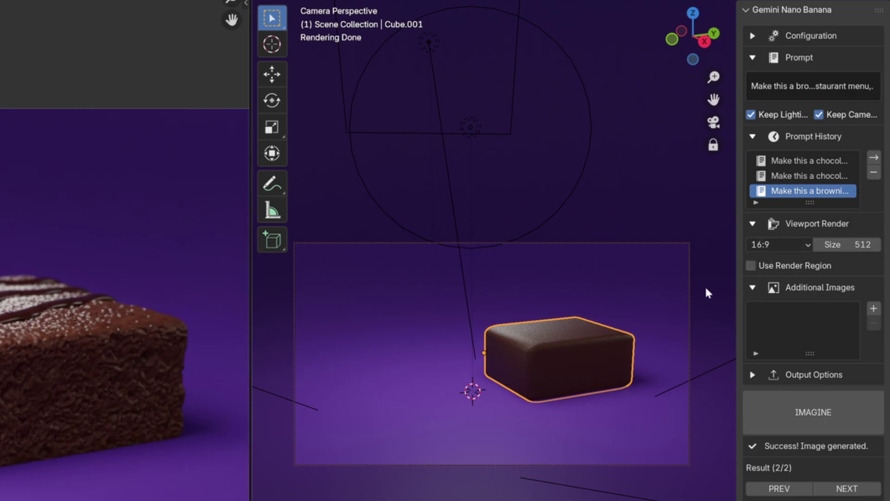
Enable Use Render Region and mark a rectangle over the camera view.
click(752, 265)
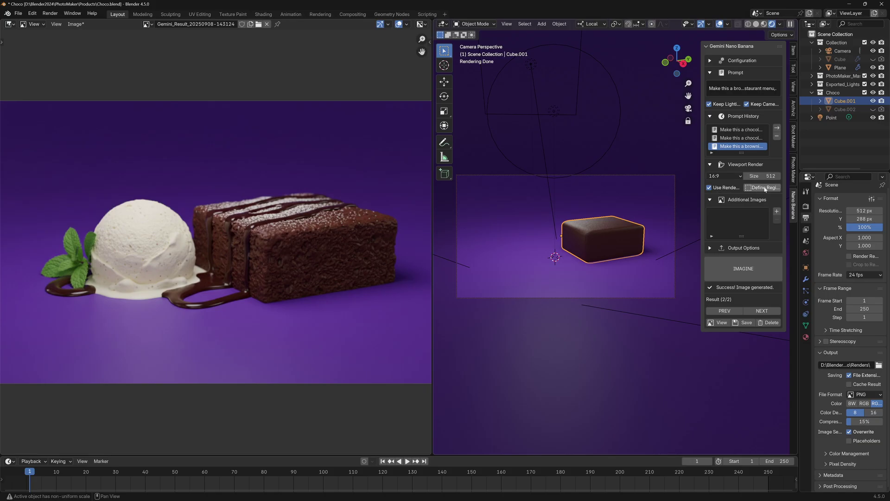
click(766, 188)
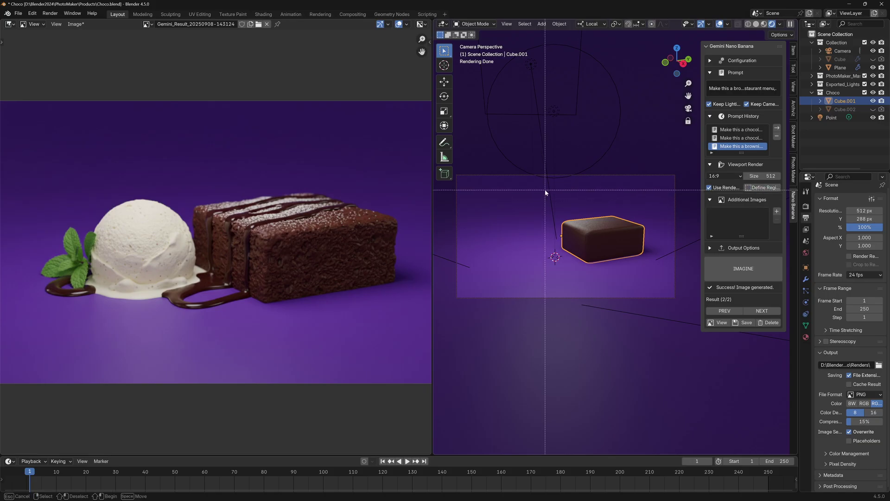
drag(546, 190, 660, 273)
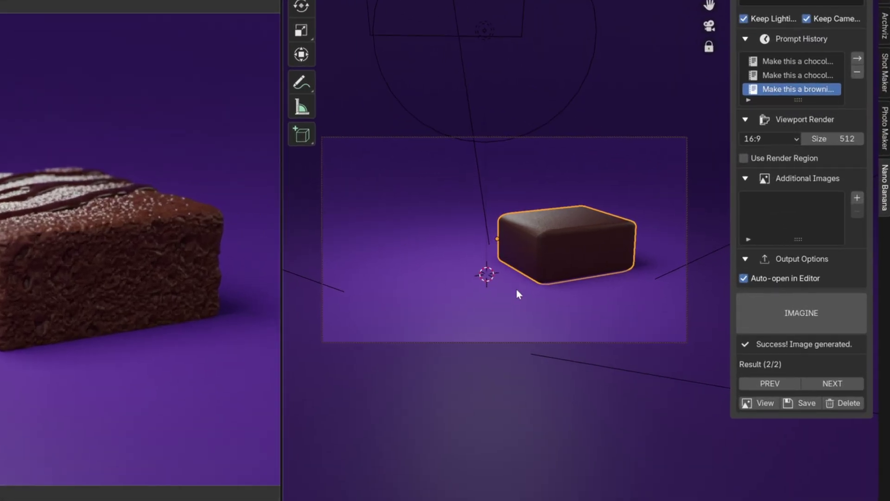
Browse the results and save the brownie render to disk.
click(766, 383)
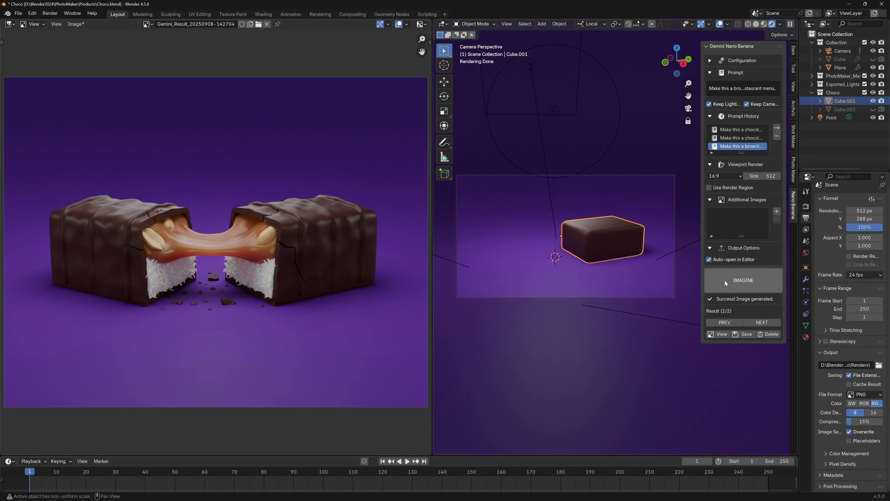
click(760, 322)
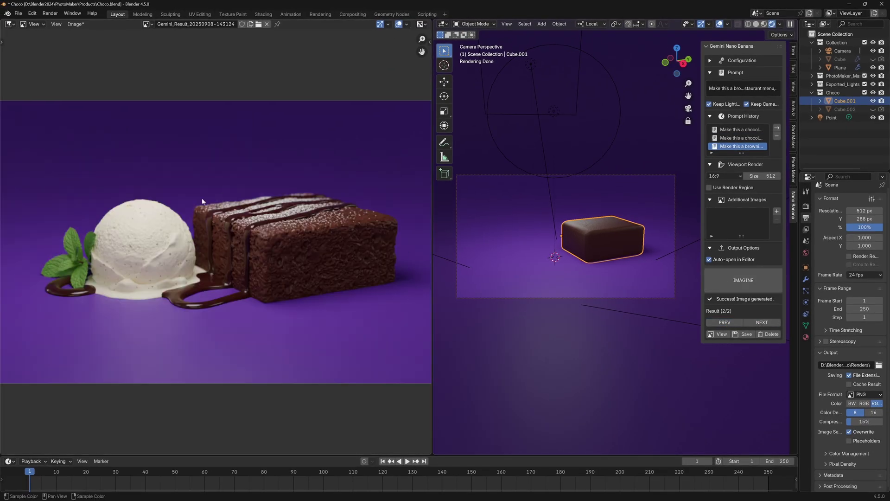
click(747, 334)
Turn off Auto-open in Editor and join the image editor with the 3D viewport.
click(710, 259)
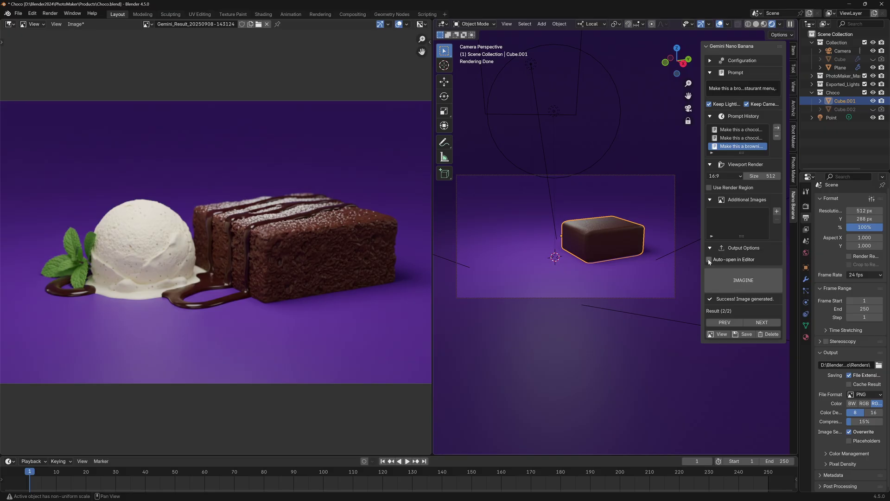
right_click(432, 221)
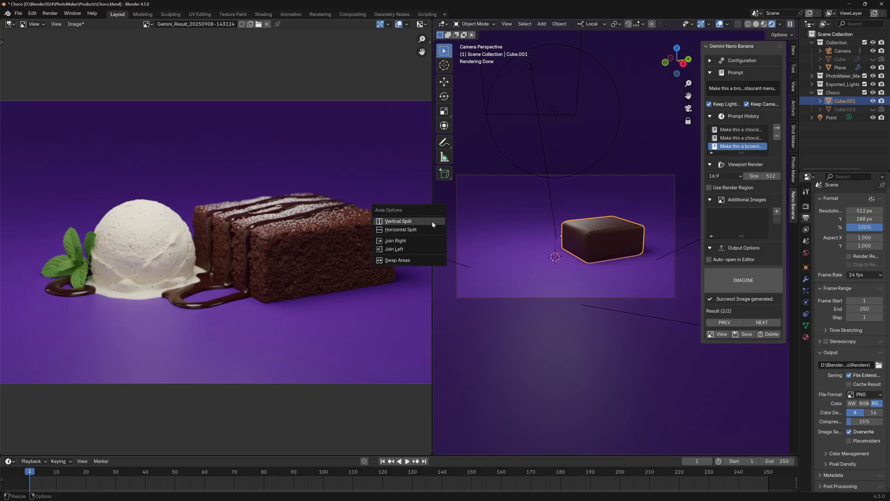
click(412, 247)
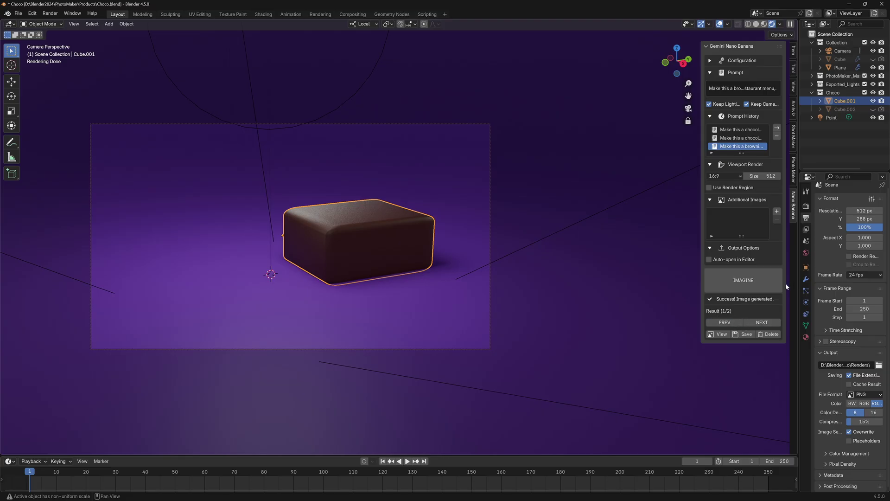
View and fit the generated image, then select Plane and Cube.001 in the Outliner.
click(720, 334)
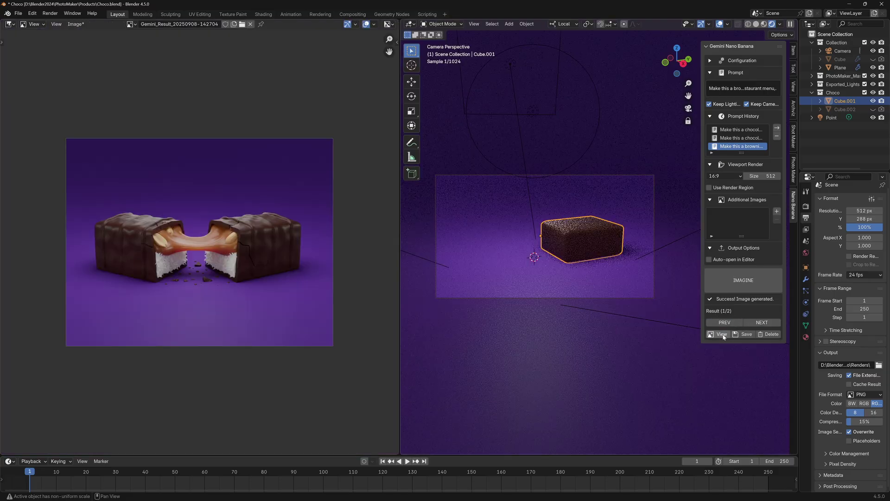
key(shift+Home)
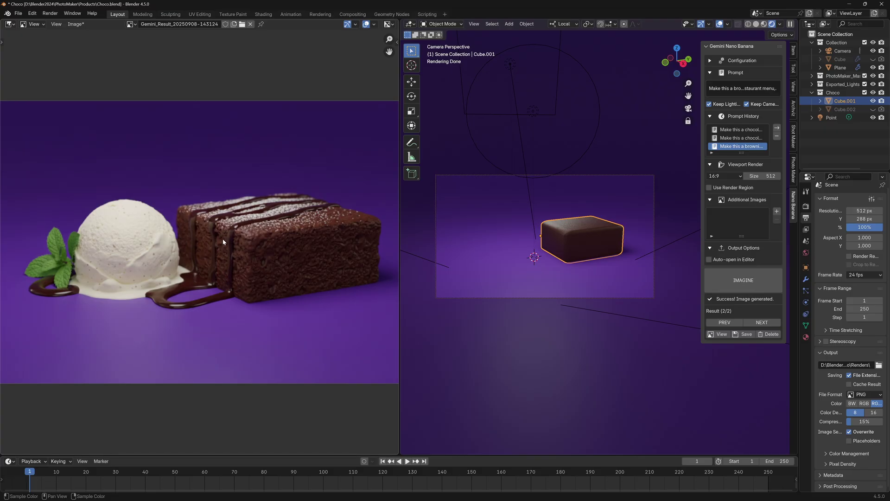
click(586, 210)
click(558, 241)
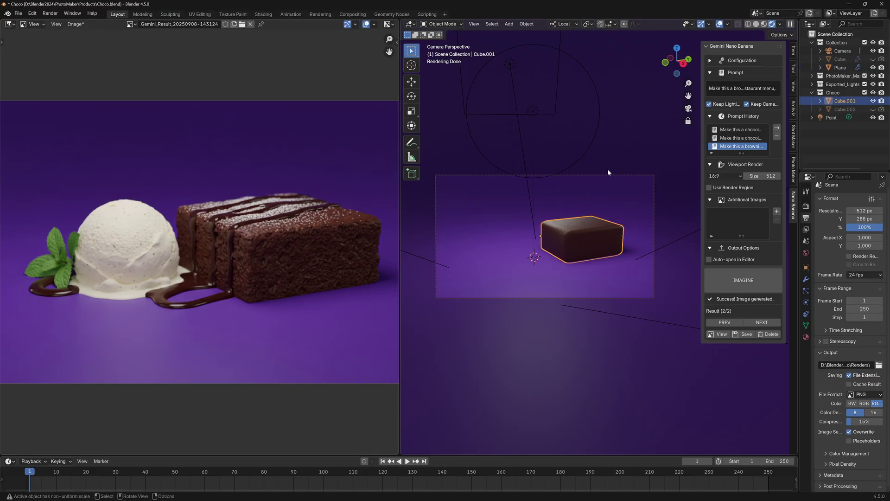
click(592, 191)
click(583, 233)
Add the black plate, wooden table and window light description to the prompt.
click(775, 90)
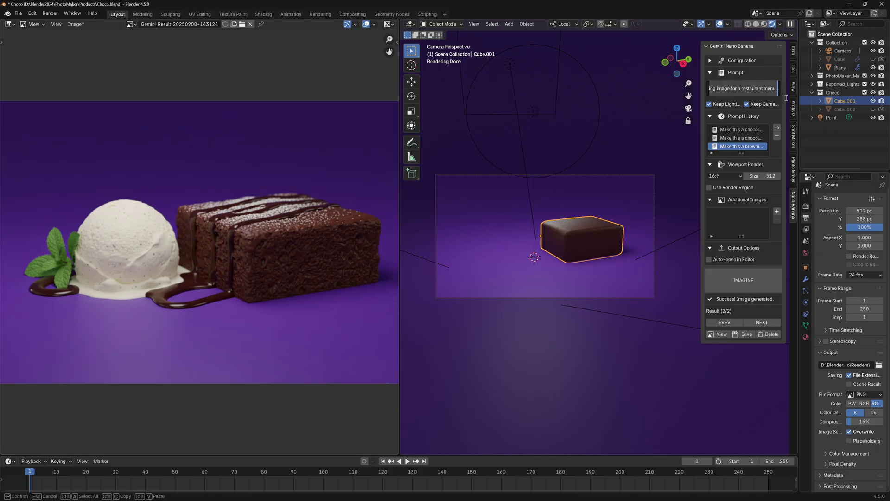
text(. Change the background)
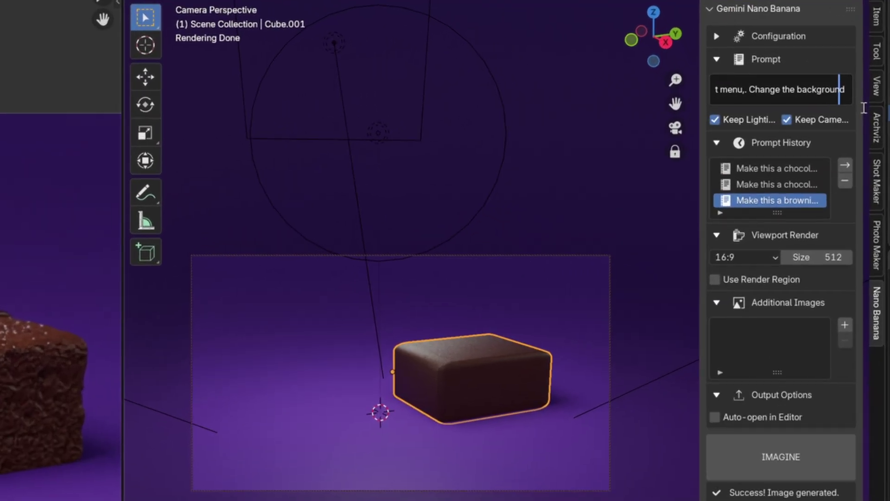
key(Left)
key(Left)
text(purple)
key(End)
text(and)
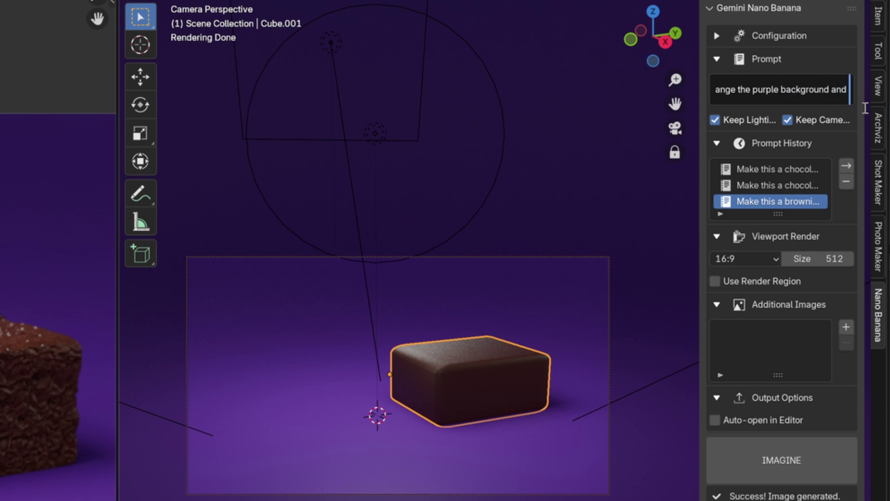
text( put the)
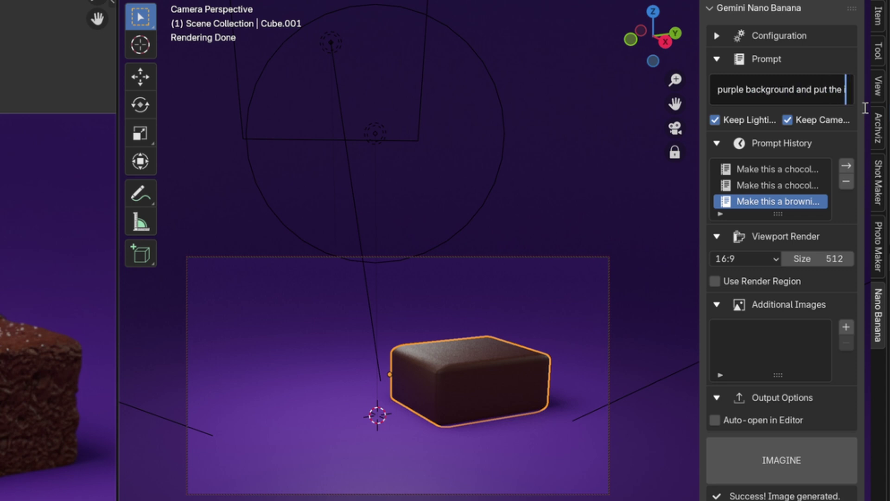
text( icecream and)
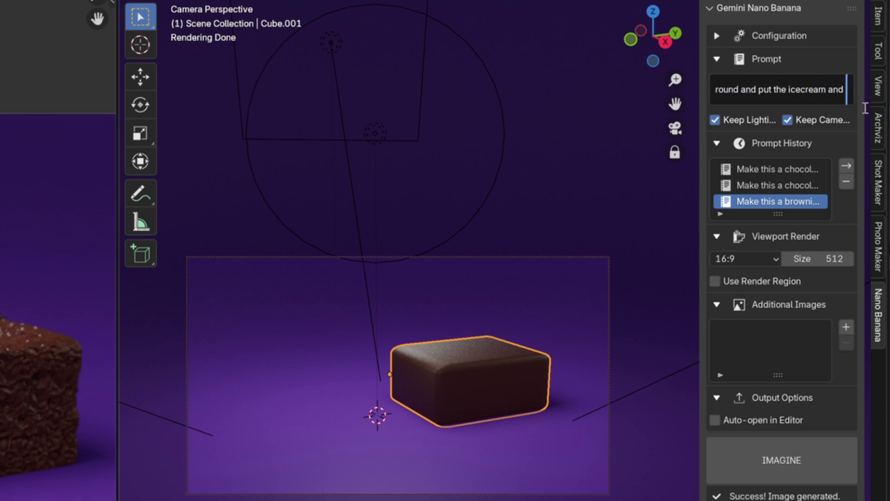
text( browni)
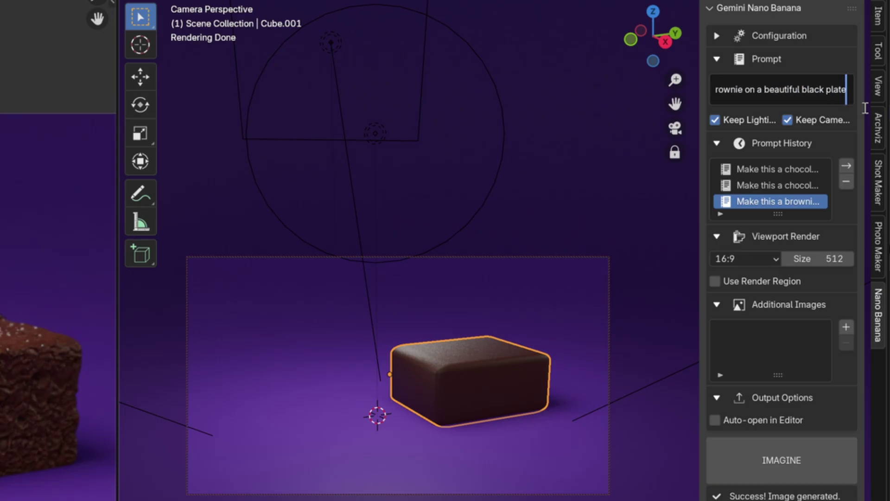
text(wood)
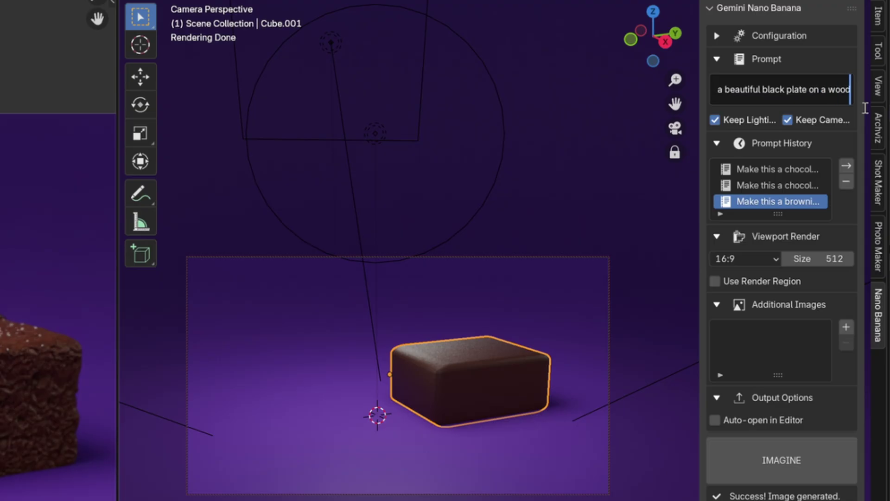
text(en table)
text( w)
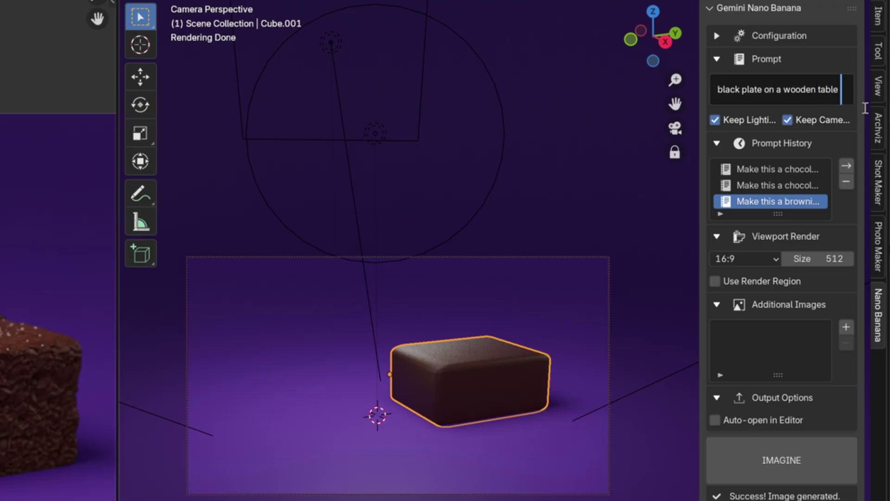
text(ith window )
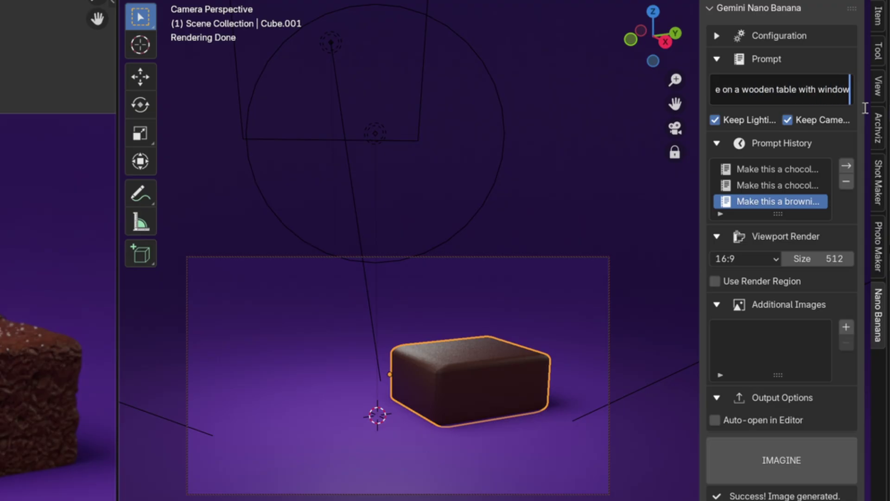
text(light)
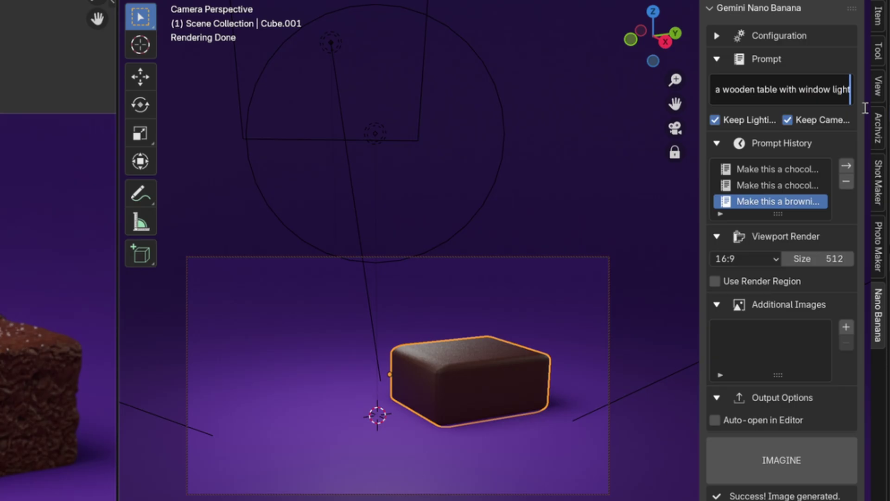
text(.)
Commit the edited prompt ending with window light.
key(Return)
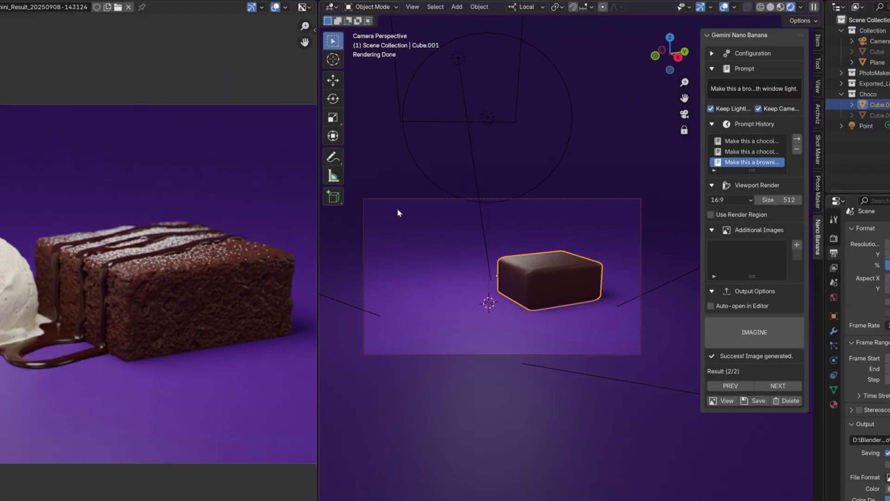